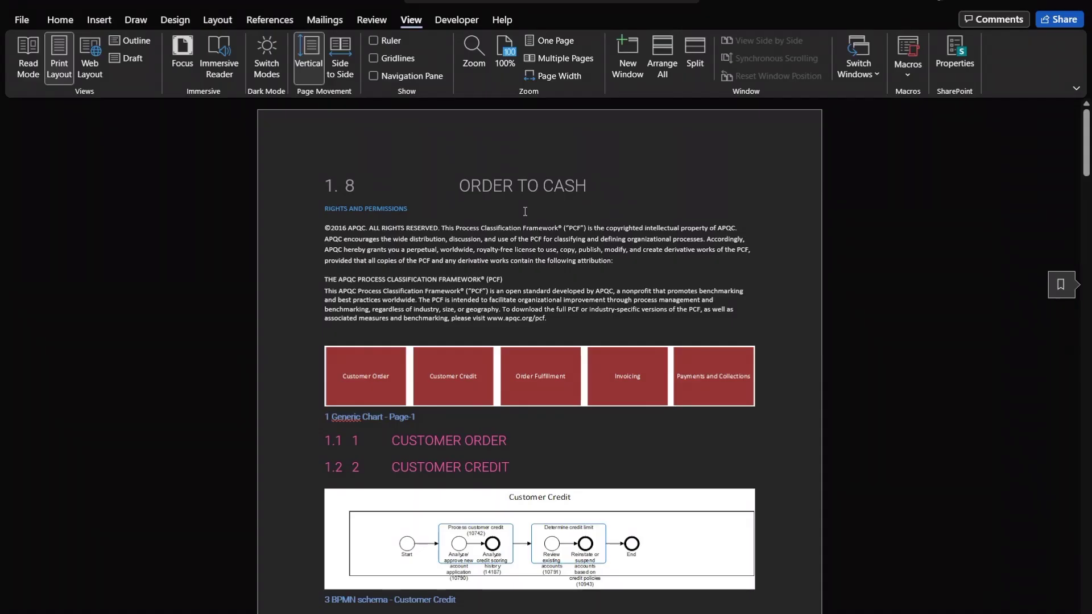
pyautogui.scroll(-1, 525, 211)
pyautogui.scroll(-1, 524, 211)
pyautogui.scroll(-1, 524, 214)
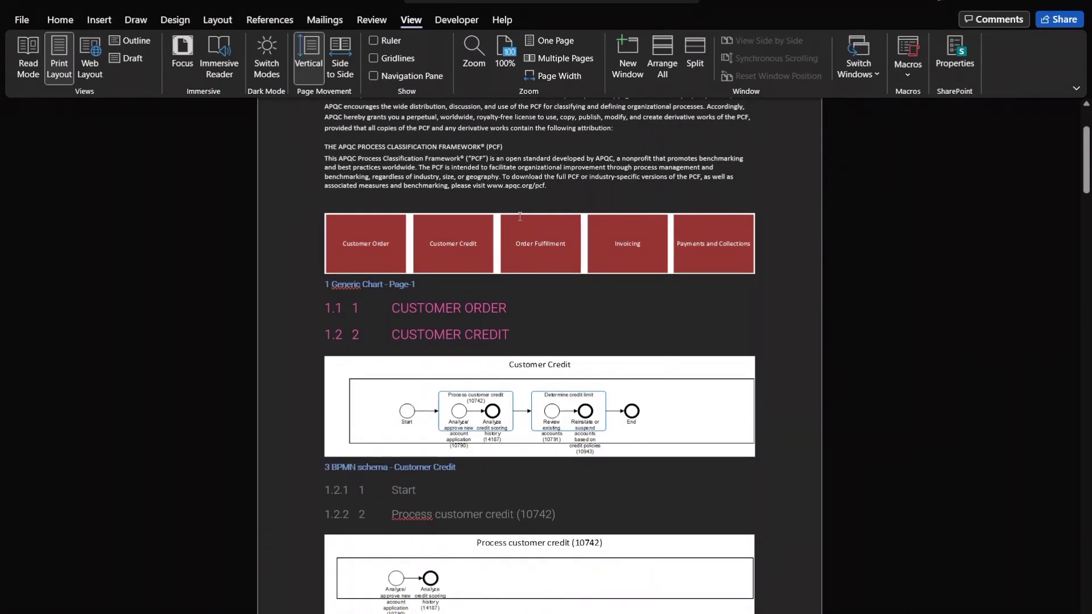
# Show the Navigation Pane and jump through Determine credit limit and Order Fulfillment to Invoicing
pyautogui.click(374, 75)
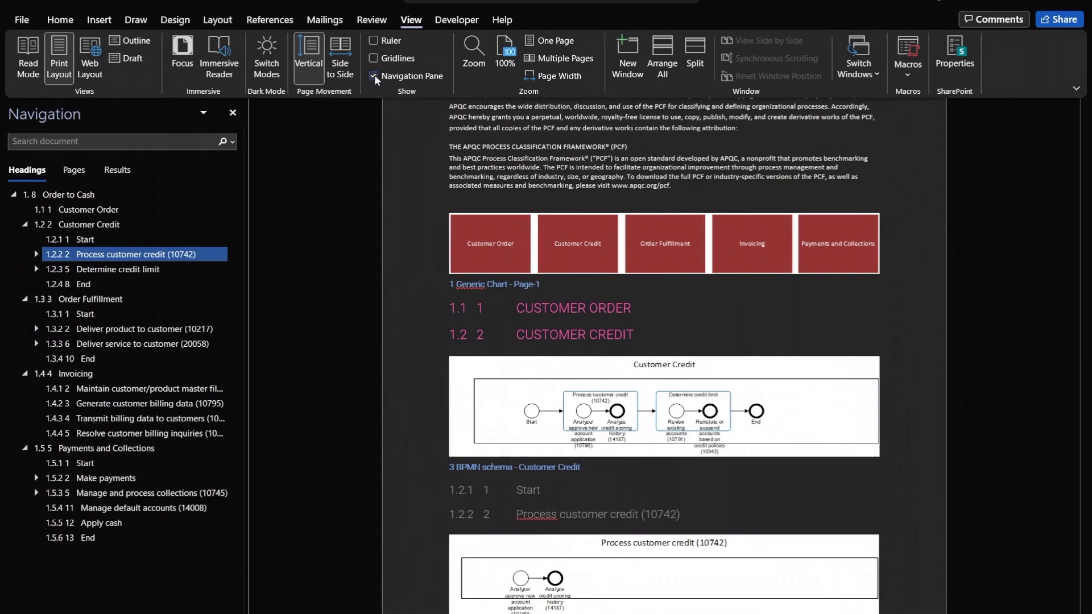
pyautogui.click(165, 268)
pyautogui.click(148, 298)
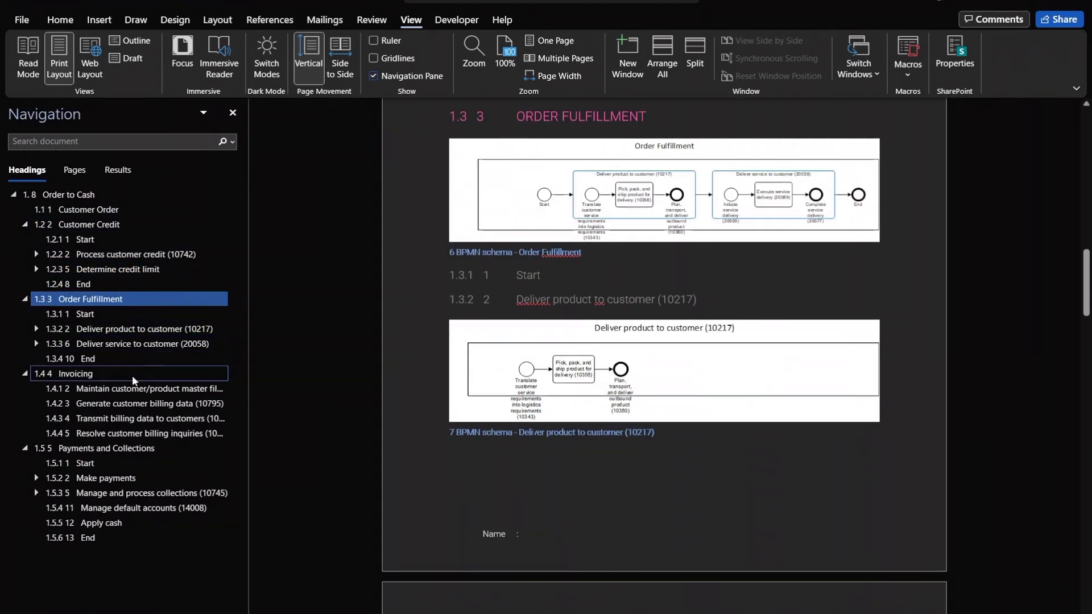
pyautogui.click(132, 375)
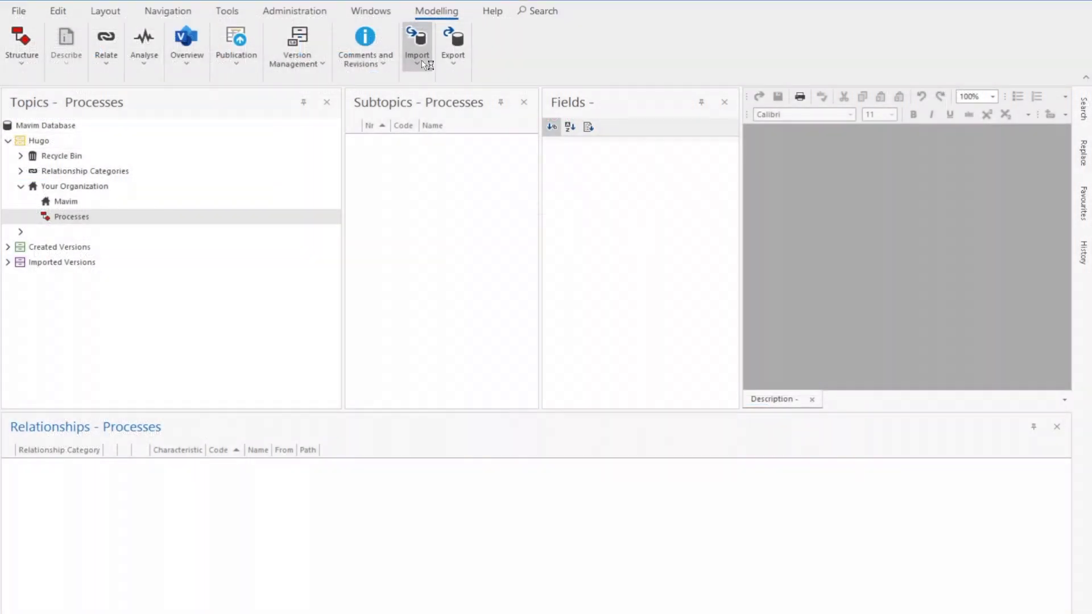
pyautogui.click(418, 51)
# Import the Order to Cash_ENG Word document into Processes and acknowledge completion
pyautogui.click(444, 99)
pyautogui.click(302, 130)
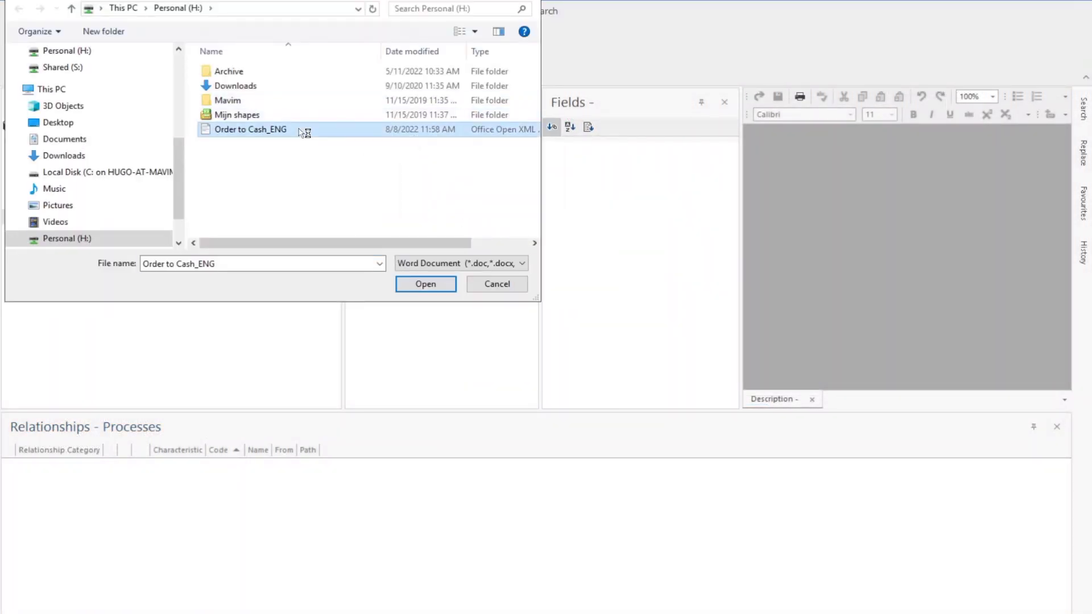
pyautogui.click(409, 286)
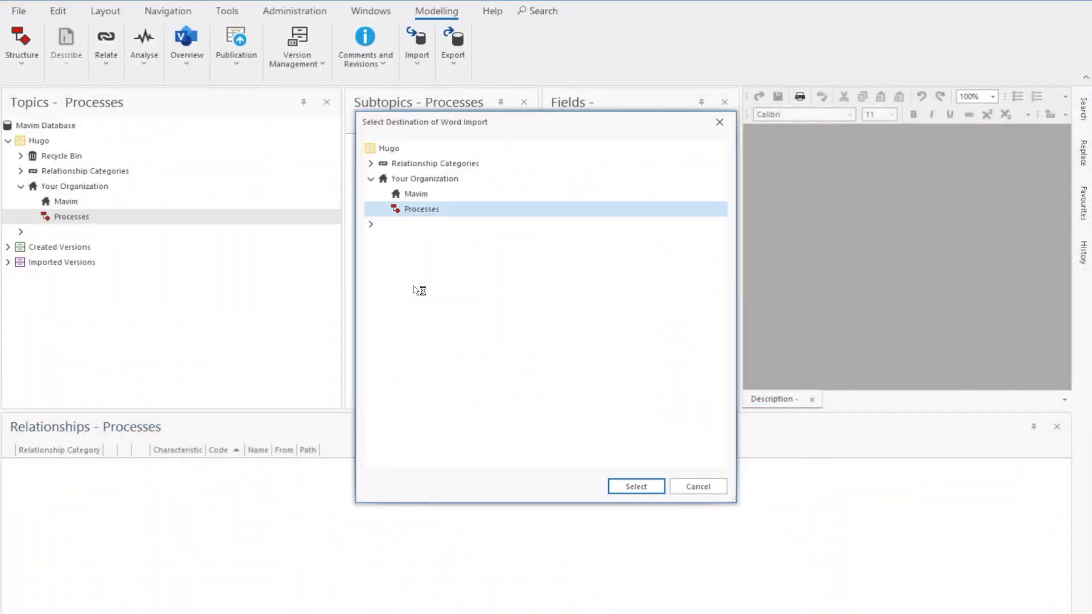
pyautogui.click(635, 487)
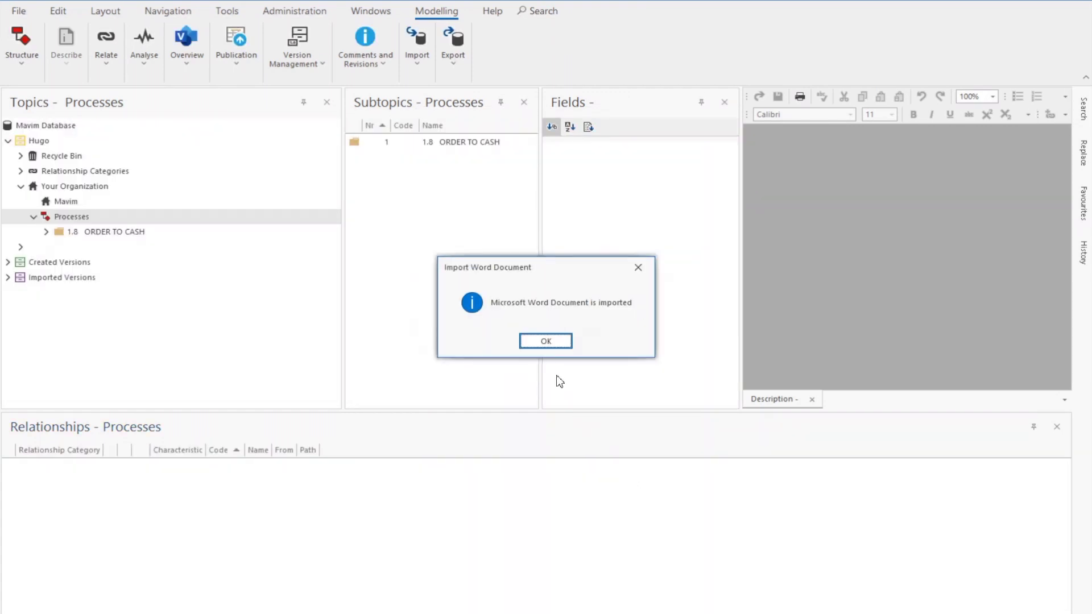
pyautogui.click(553, 345)
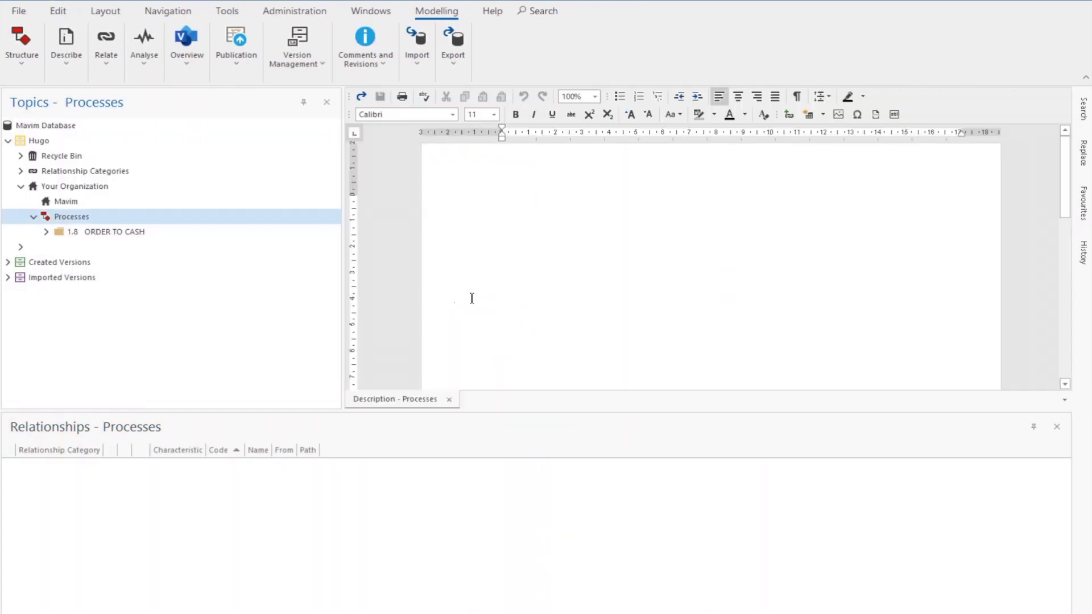
# Expand the imported 1.8 ORDER TO CASH topic and review CUSTOMER ORDER and the other subtopics
pyautogui.click(126, 233)
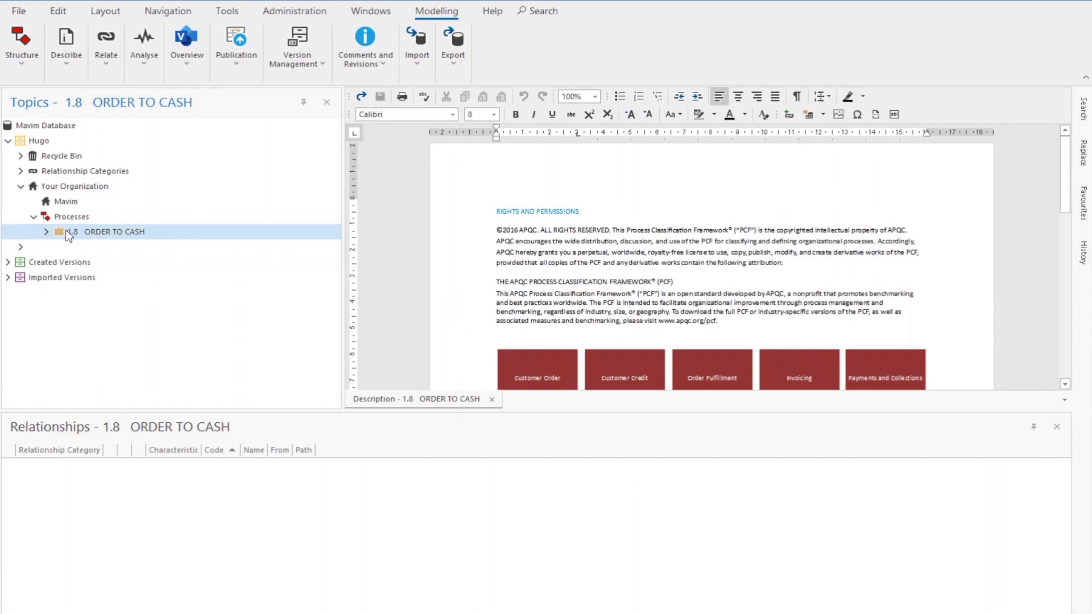
pyautogui.click(46, 232)
pyautogui.click(108, 247)
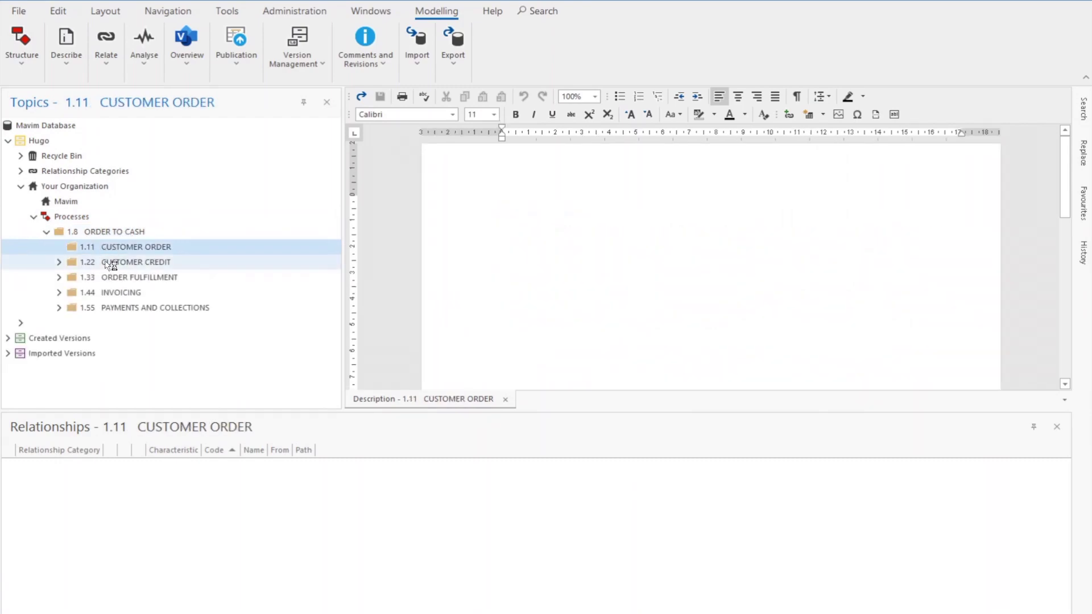
pyautogui.click(112, 265)
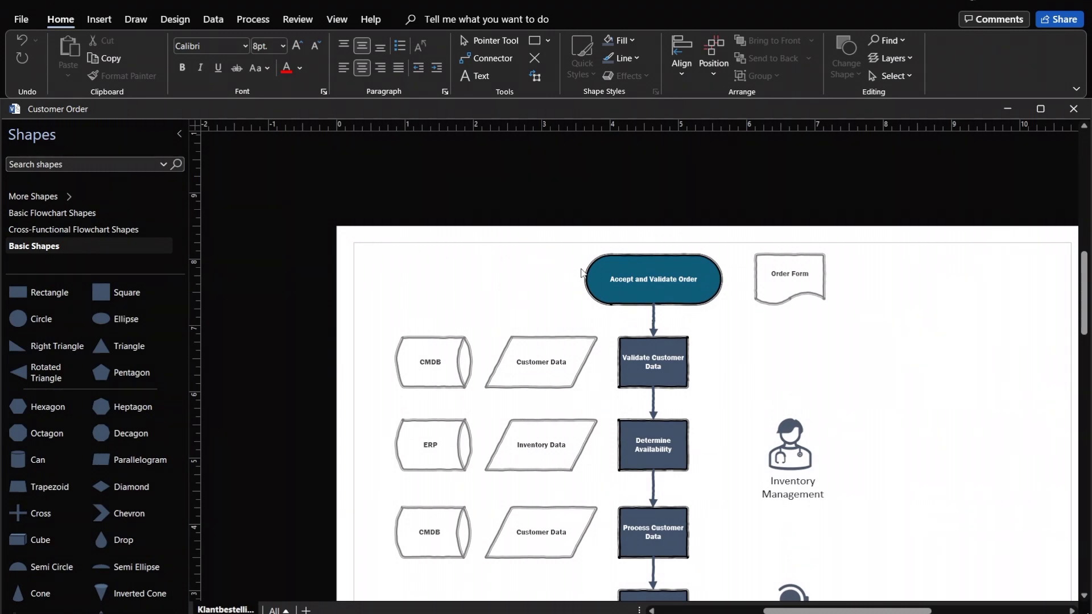
pyautogui.moveTo(1085, 278); pyautogui.dragTo(1088, 342)
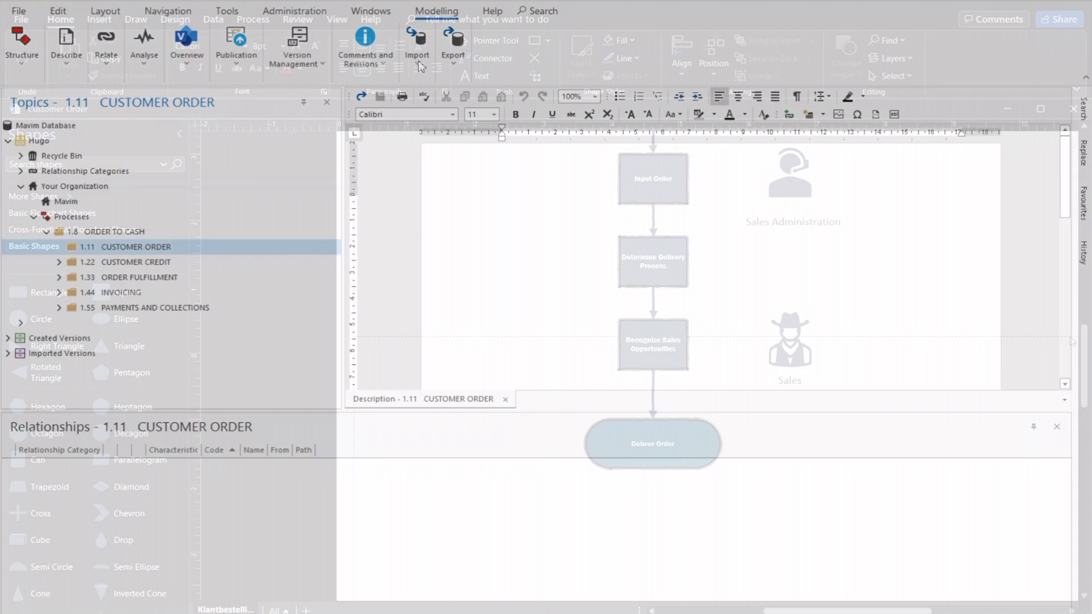
# Import the Customer Order Visio drawing into 1.11 CUSTOMER ORDER as a flow chart
pyautogui.click(417, 43)
pyautogui.click(455, 114)
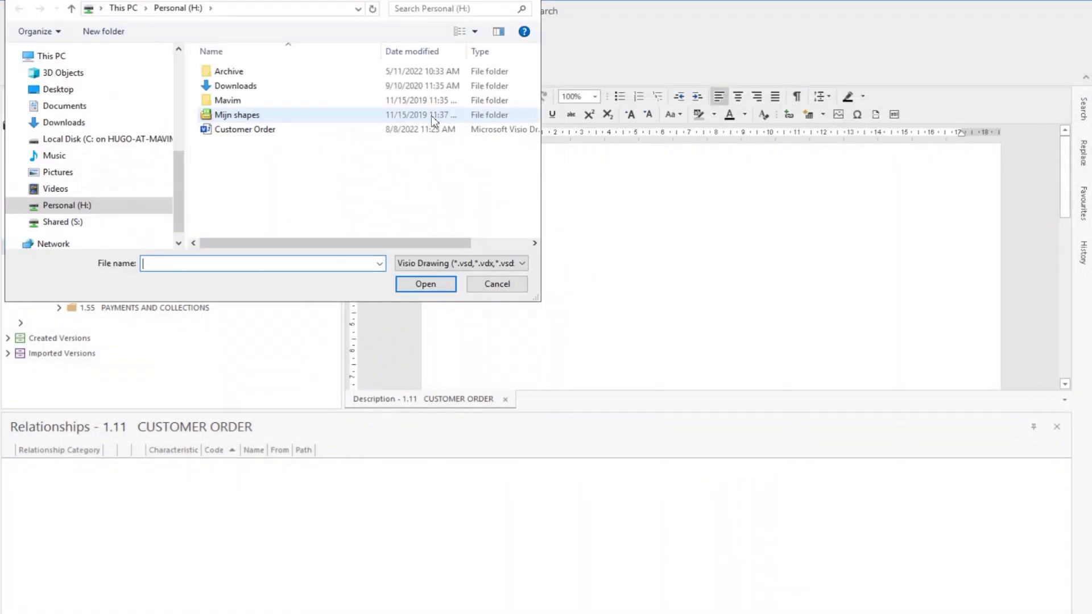
pyautogui.click(330, 136)
pyautogui.click(426, 284)
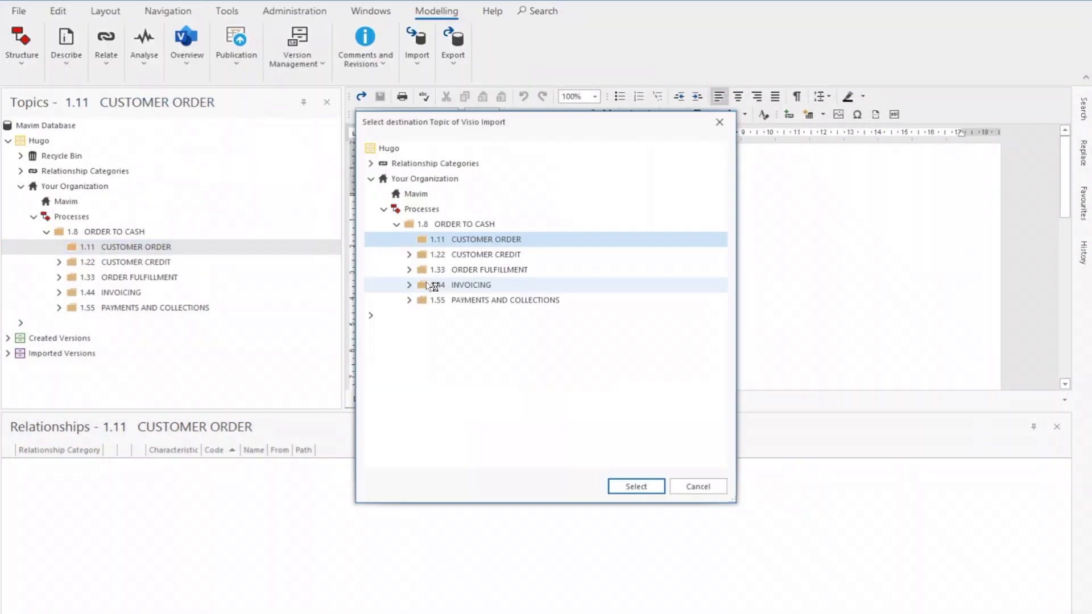
pyautogui.click(631, 486)
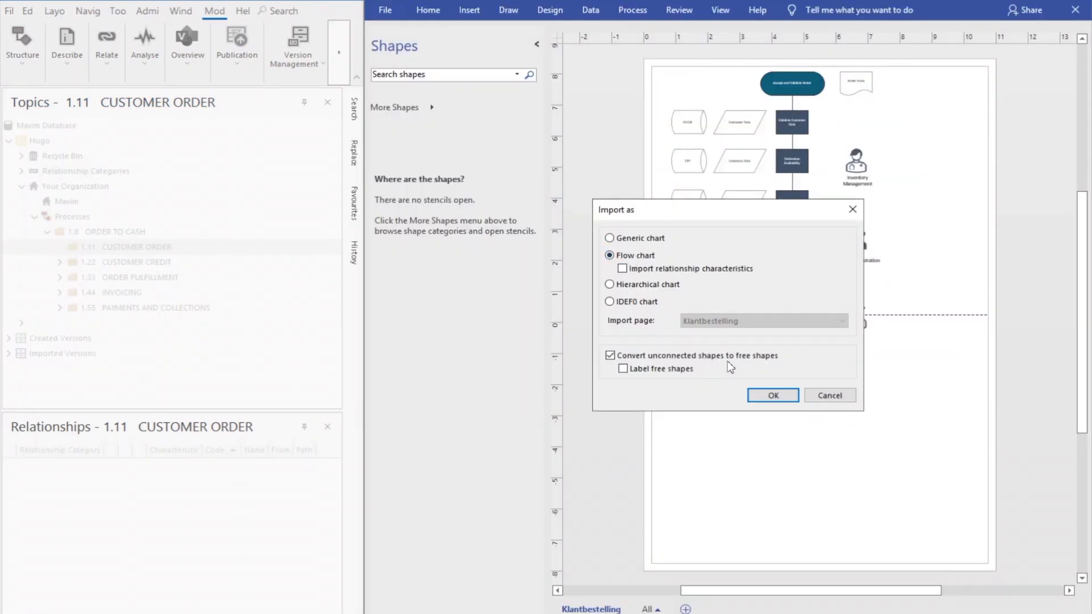
pyautogui.click(770, 396)
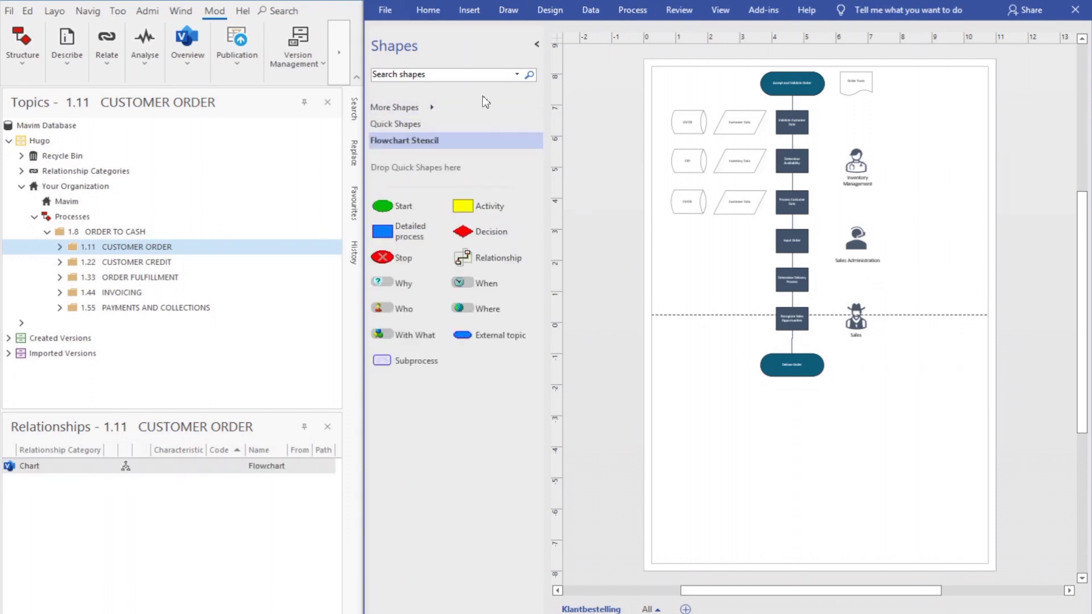
# Inspect the Validate Customer Data, Determine Availability and Process Customer Data steps
pyautogui.click(793, 128)
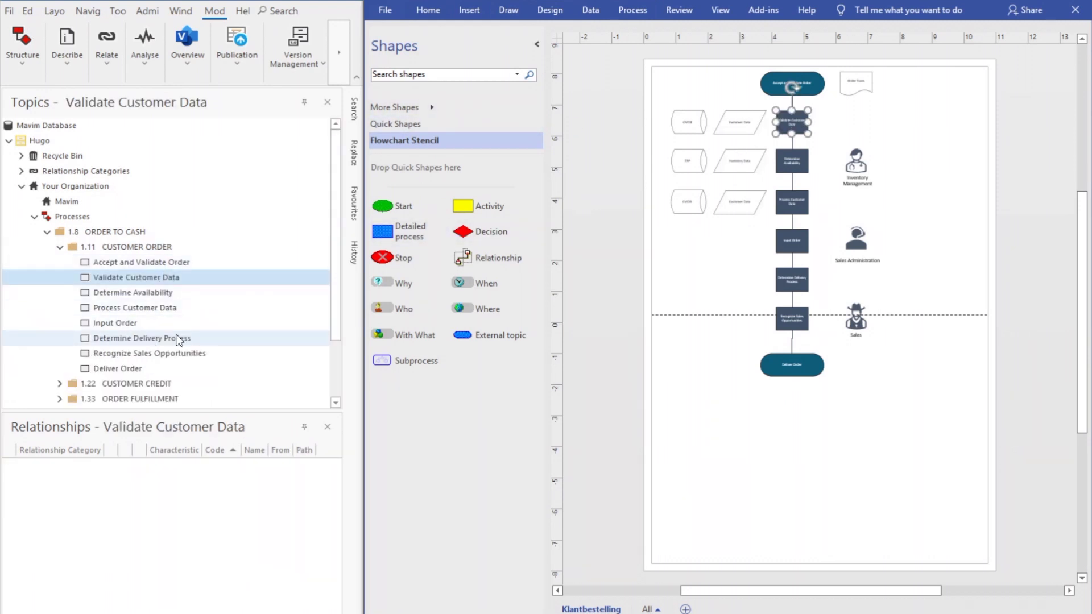
pyautogui.click(786, 166)
pyautogui.click(794, 209)
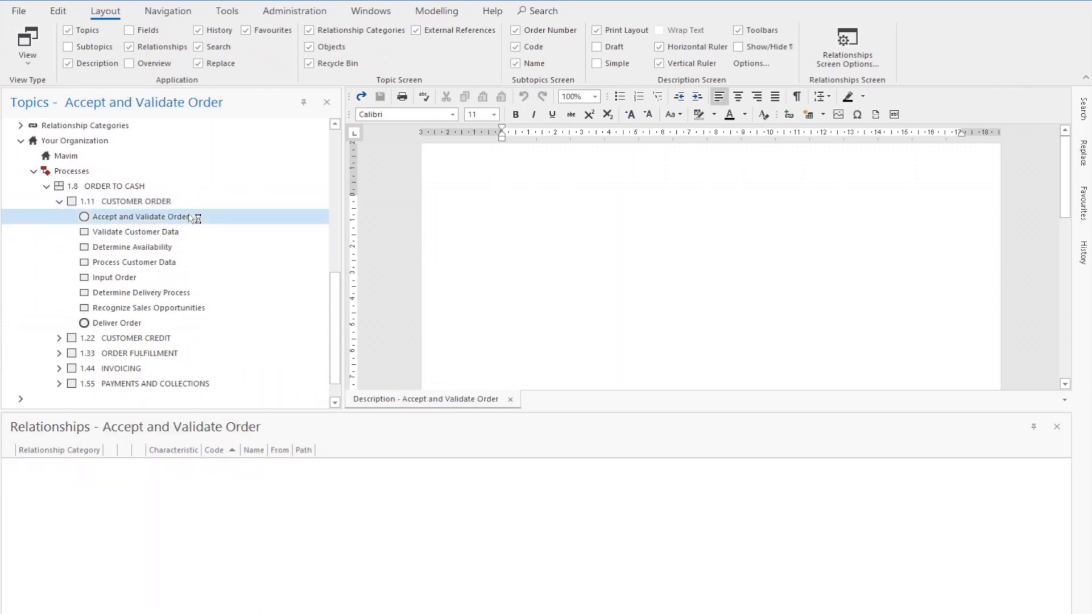
# Add Sales as a Who relationship on Accept and Validate Order with characteristic Responsible
pyautogui.rightClick(194, 497)
pyautogui.moveTo(252, 283)
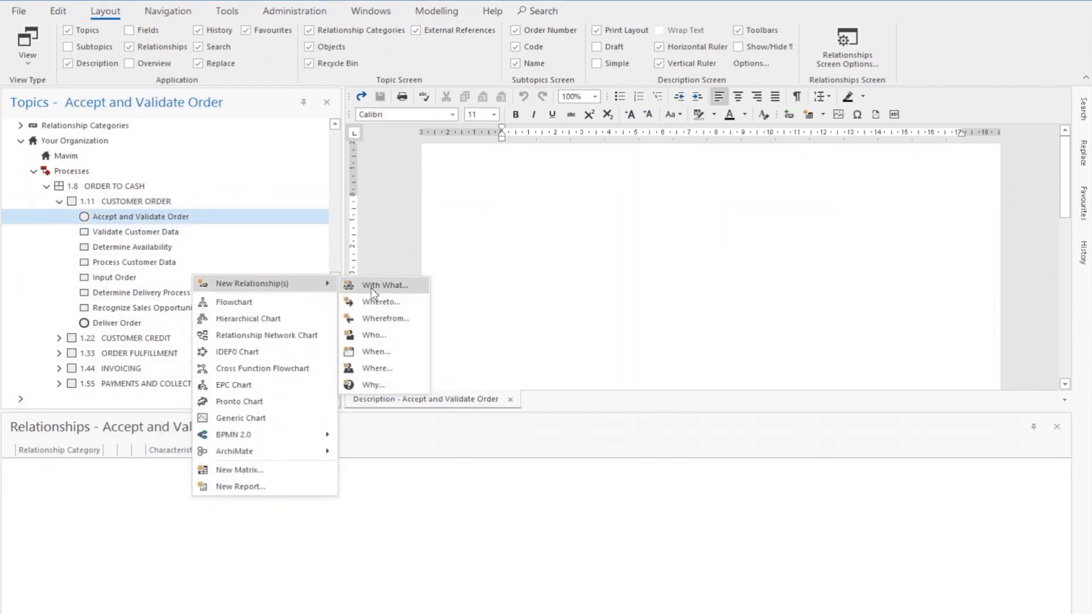
pyautogui.click(378, 339)
pyautogui.click(454, 271)
pyautogui.click(636, 487)
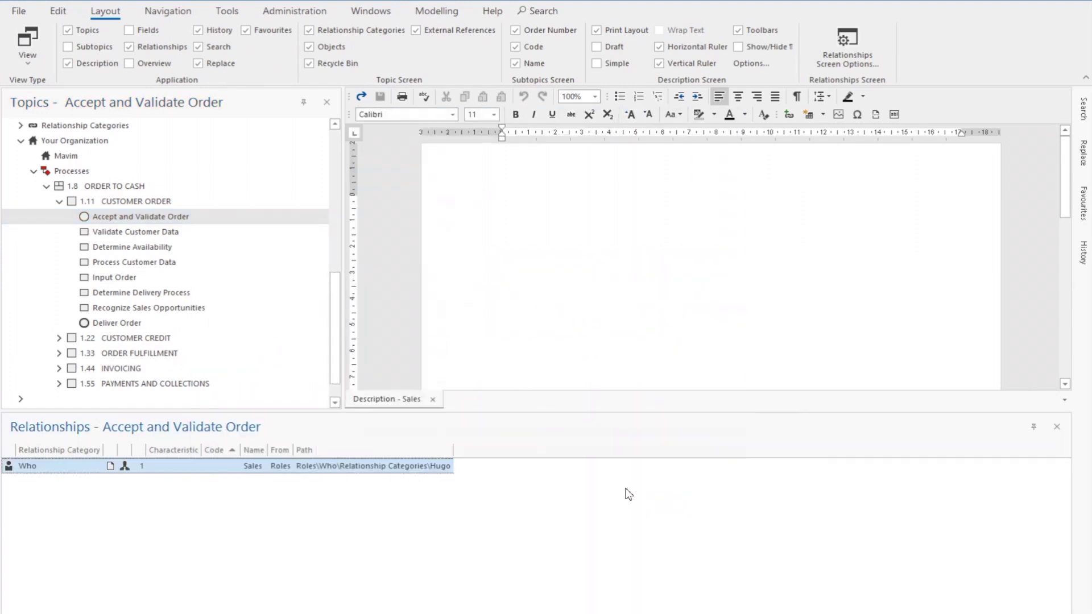
pyautogui.click(186, 467)
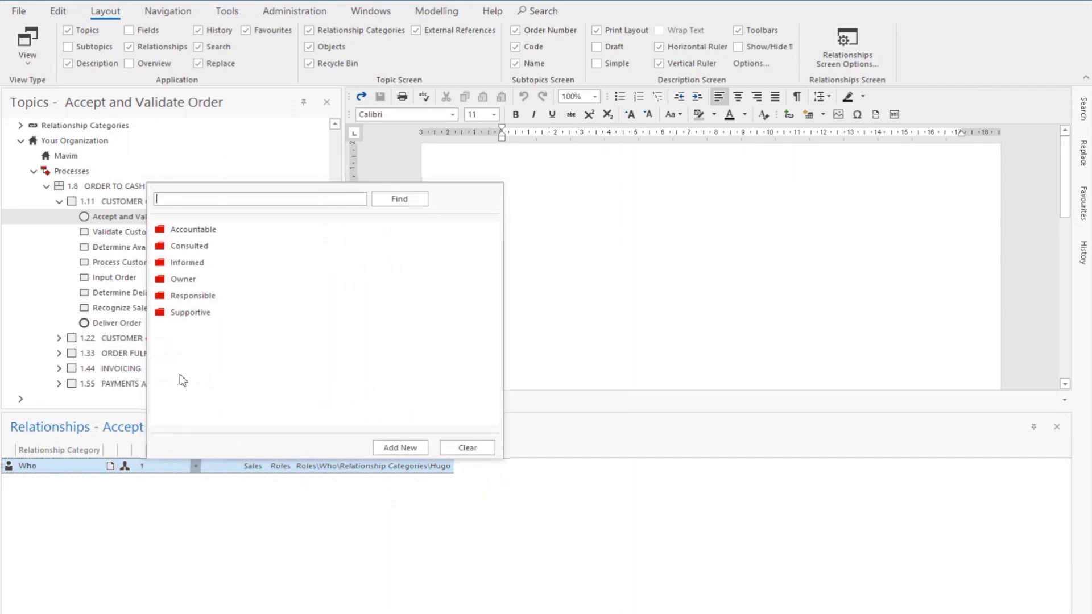
pyautogui.click(205, 296)
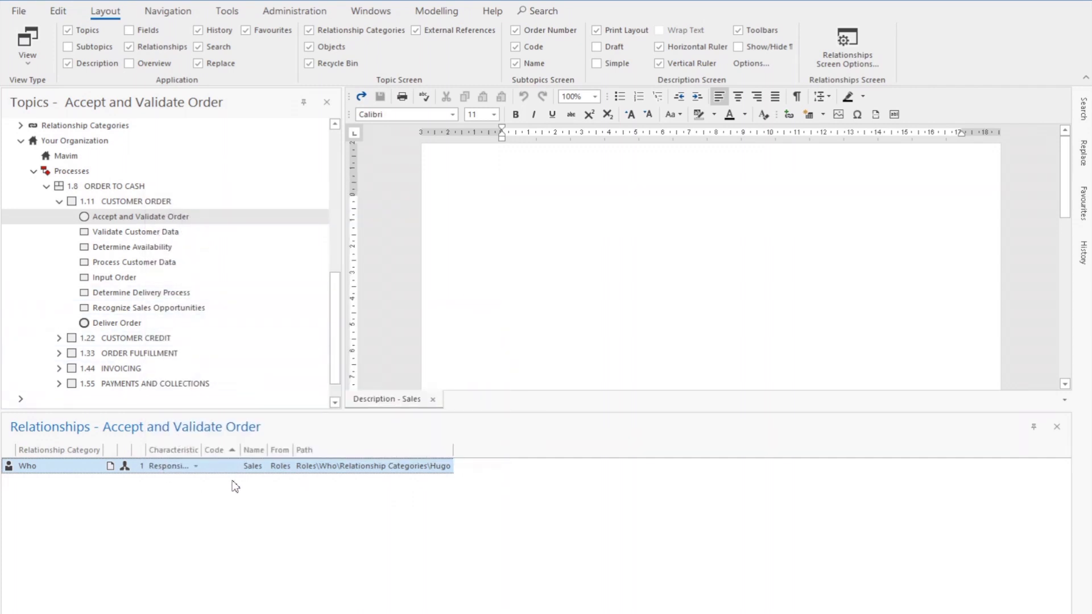
# Create a new matrix for 1.11 CUSTOMER ORDER with the default definition
pyautogui.click(170, 203)
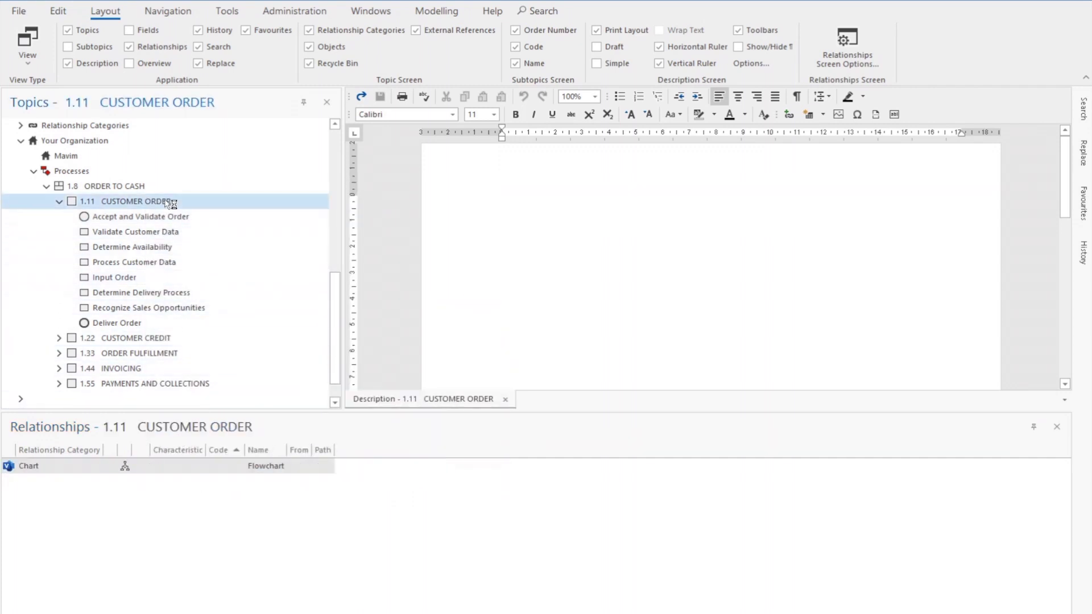
pyautogui.rightClick(172, 203)
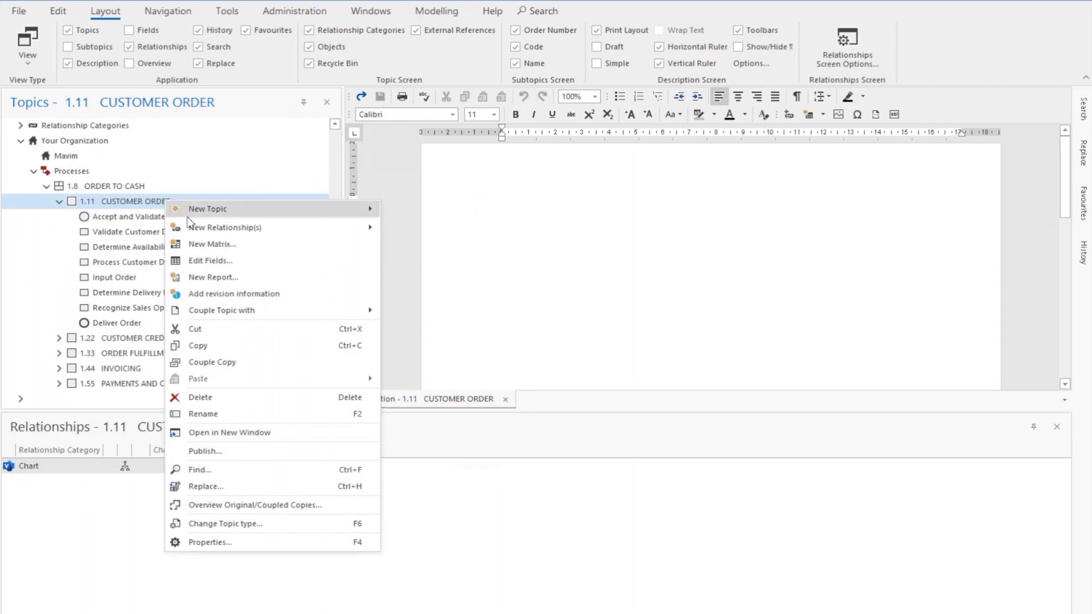
pyautogui.click(227, 245)
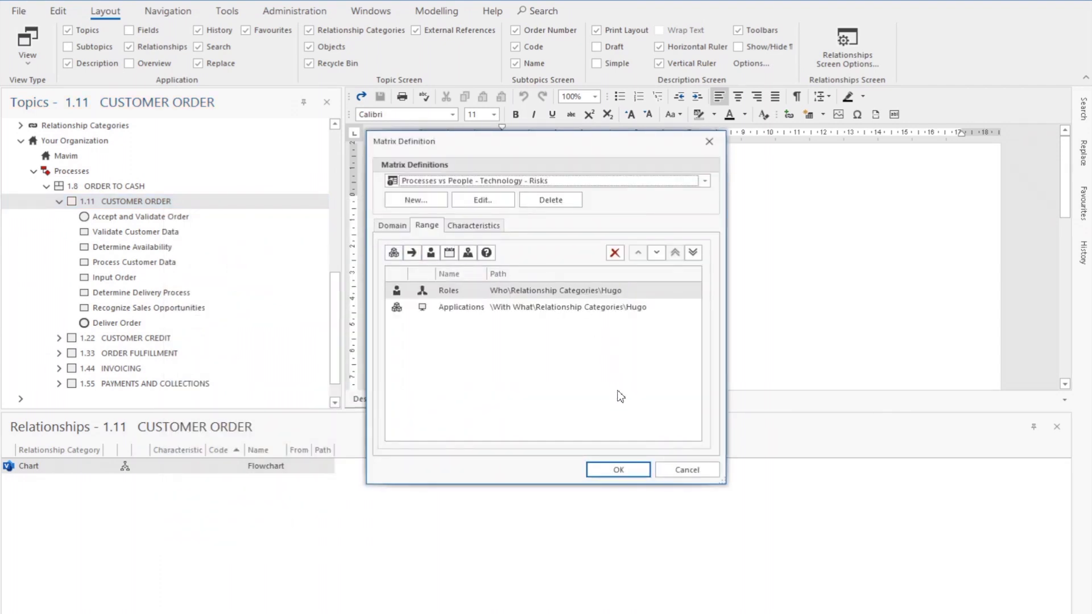
pyautogui.click(629, 471)
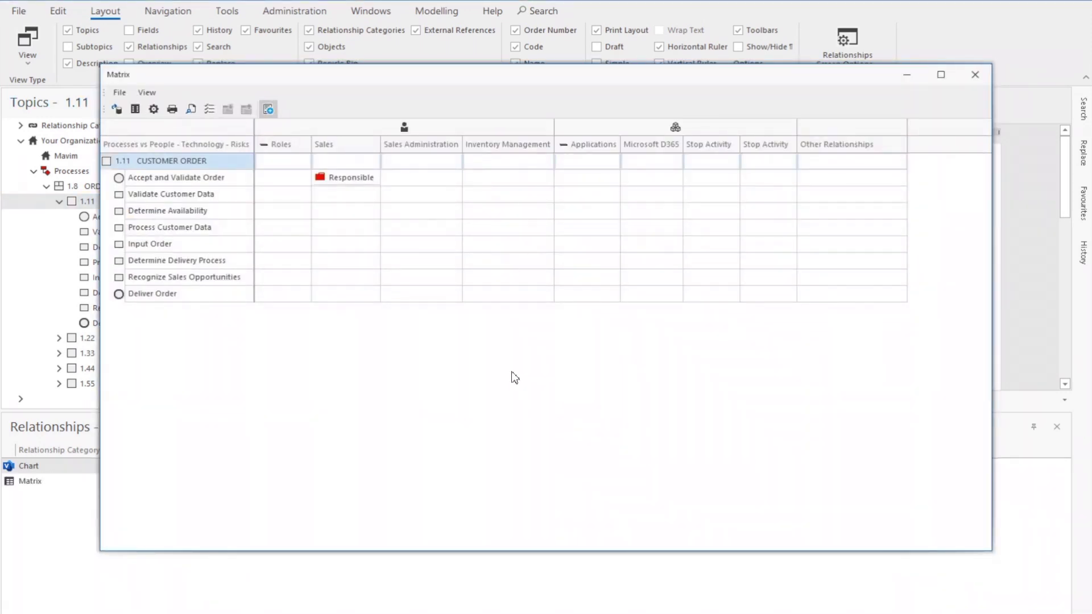
# Make Sales Administration responsible for Validate Customer Data and Inventory Management for Determine Availability
pyautogui.click(447, 199)
pyautogui.click(437, 271)
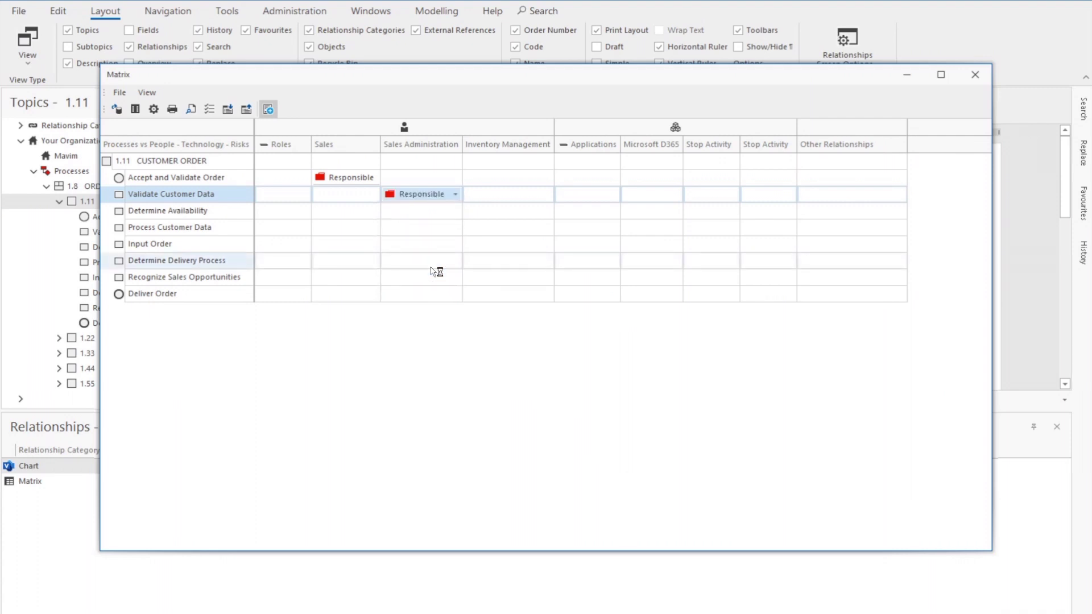
pyautogui.click(523, 219)
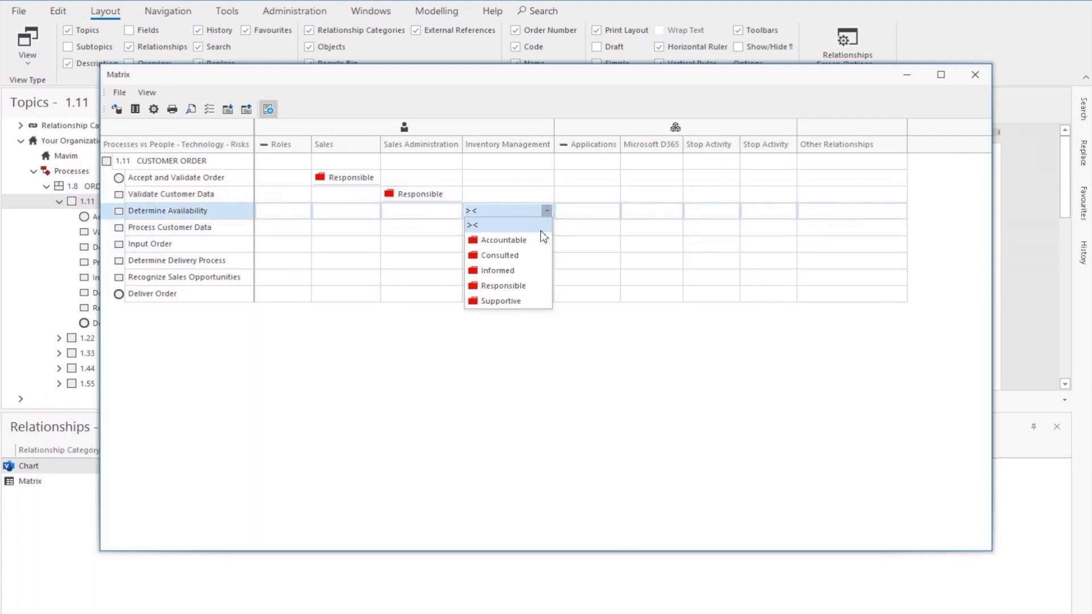
pyautogui.click(524, 285)
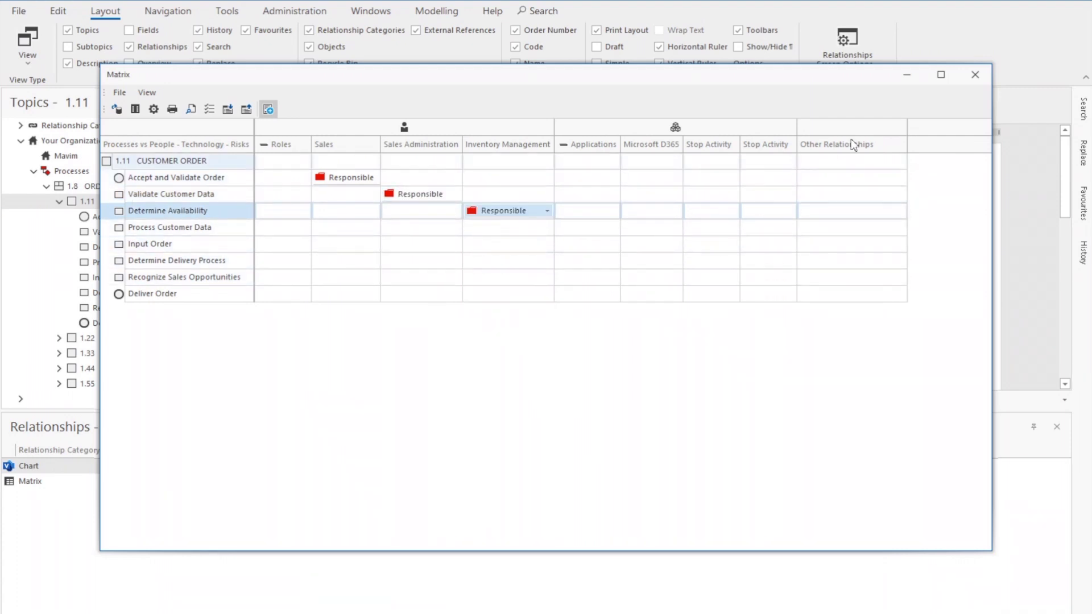
# Close the matrix and generate a Cross Function Flowchart for CUSTOMER ORDER using the RASCI definition
pyautogui.click(978, 78)
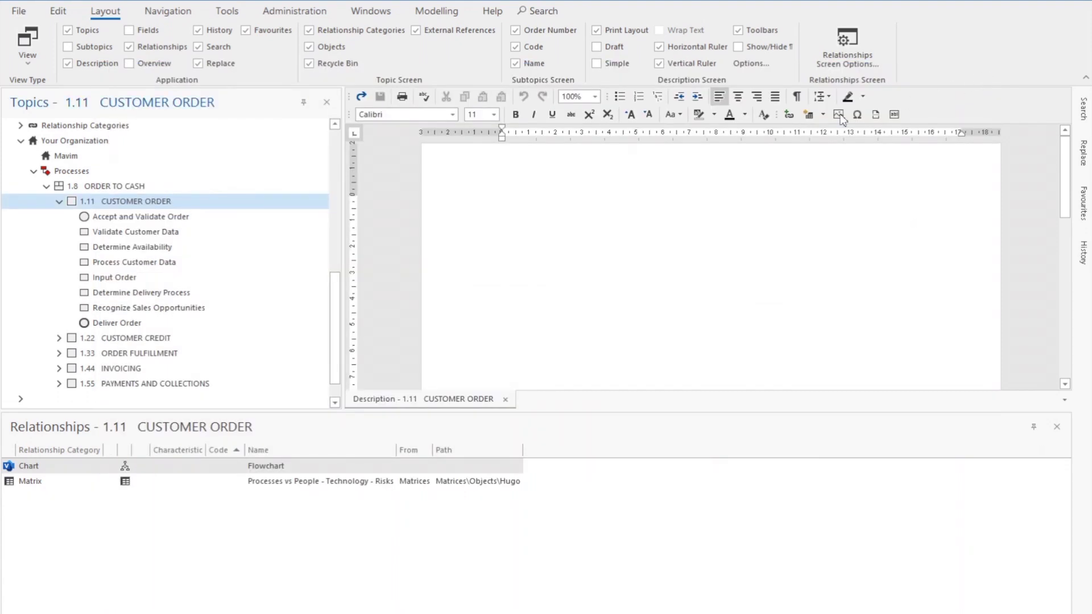
pyautogui.click(435, 10)
pyautogui.click(186, 47)
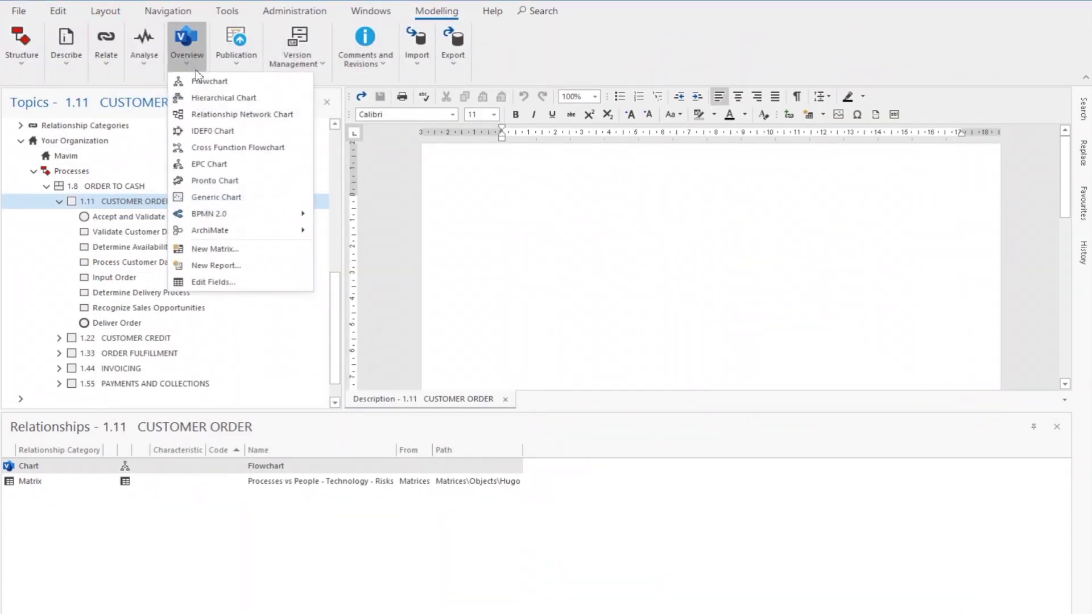
pyautogui.click(238, 147)
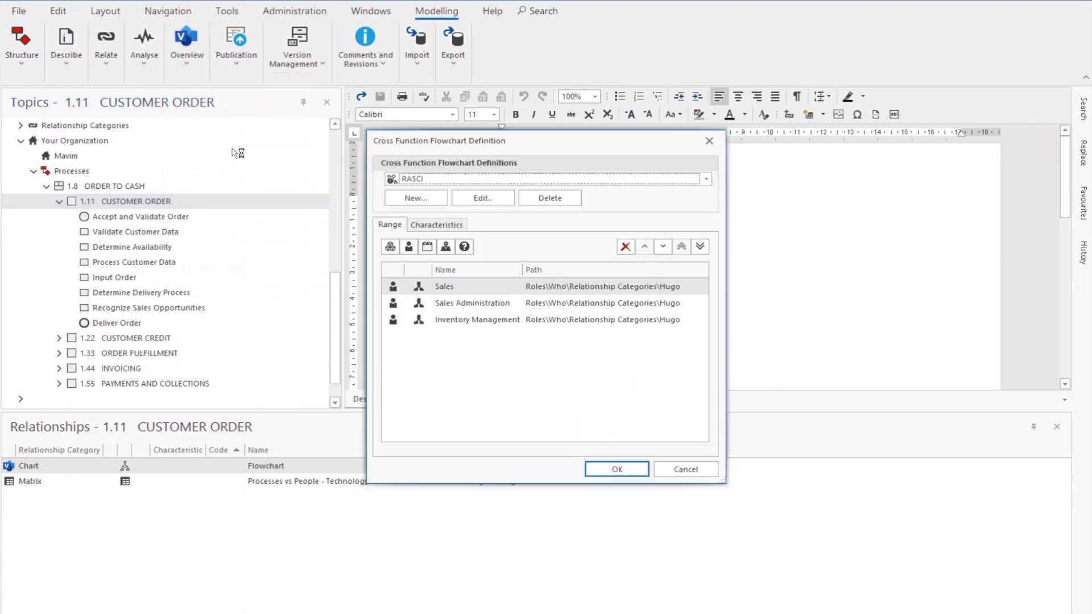
pyautogui.click(617, 468)
# Drag Process Customer Data, Input Order, Determine Delivery Process, Recognize Sales Opportunities and Deliver Order into their lanes
pyautogui.moveTo(962, 320); pyautogui.dragTo(782, 323)
pyautogui.moveTo(964, 375); pyautogui.dragTo(885, 376)
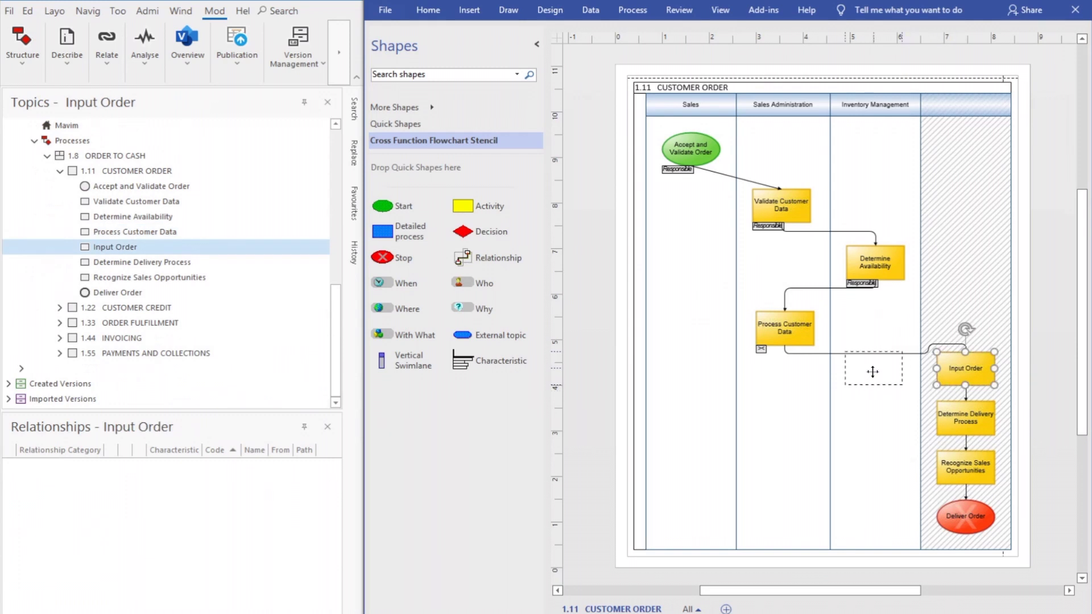
pyautogui.moveTo(785, 382); pyautogui.dragTo(783, 383)
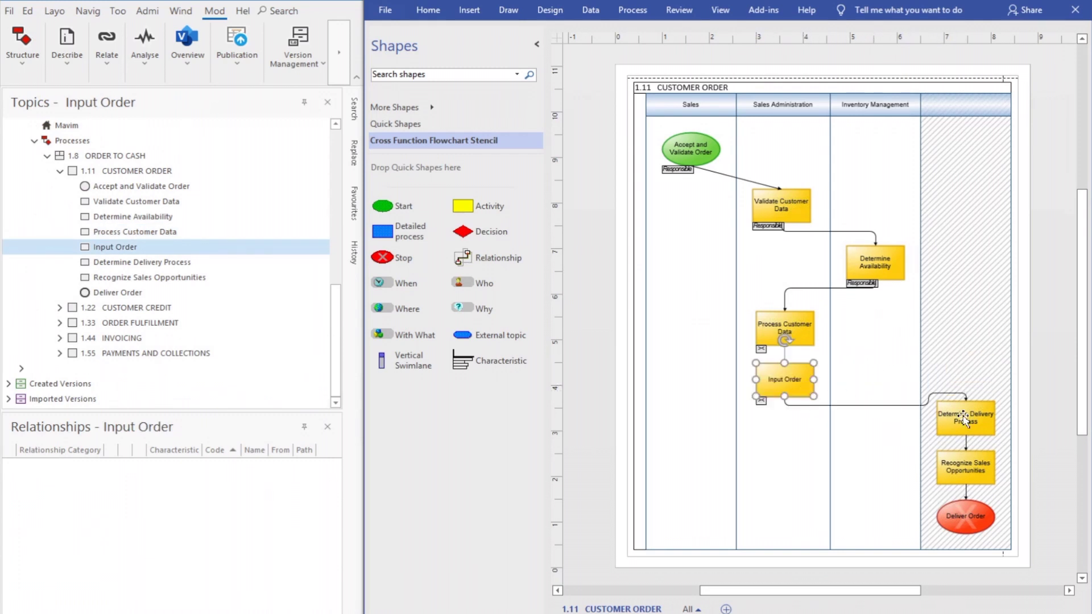
pyautogui.moveTo(964, 418); pyautogui.dragTo(858, 414)
pyautogui.moveTo(965, 468); pyautogui.dragTo(823, 468)
pyautogui.moveTo(692, 469); pyautogui.dragTo(692, 469)
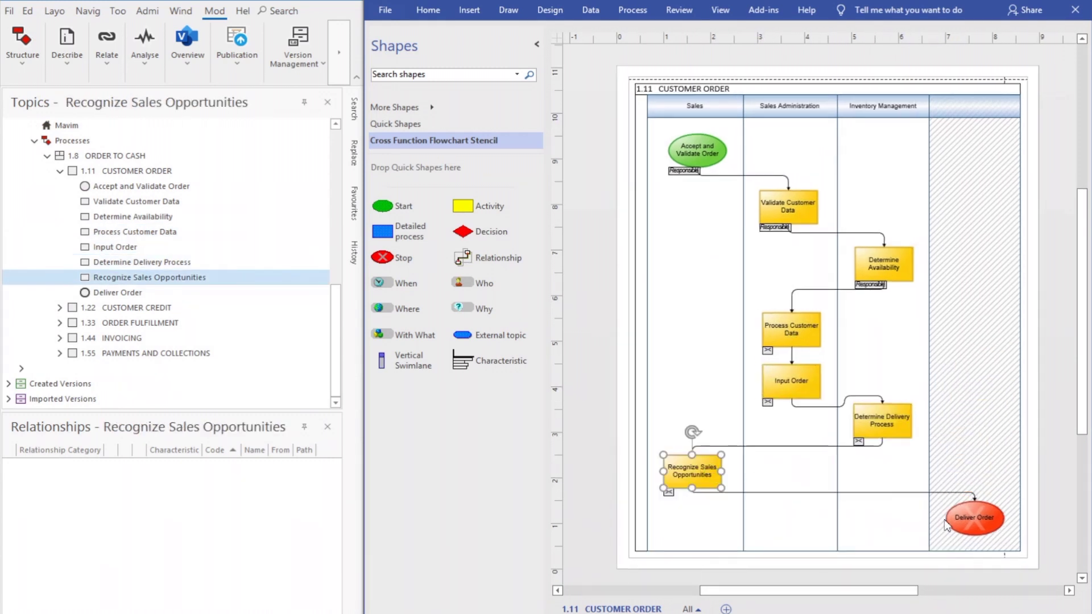
pyautogui.moveTo(968, 517); pyautogui.dragTo(906, 515)
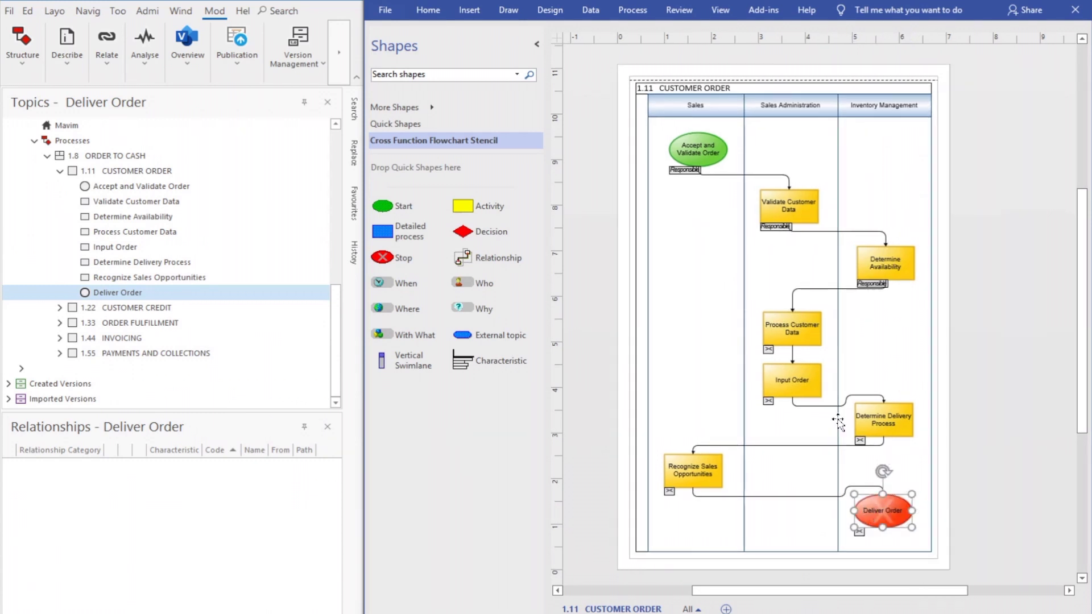
# Mark Process Customer Data and Input Order as Responsible in their lanes
pyautogui.doubleClick(771, 351)
pyautogui.doubleClick(654, 263)
pyautogui.doubleClick(768, 401)
pyautogui.click(659, 264)
pyautogui.click(758, 386)
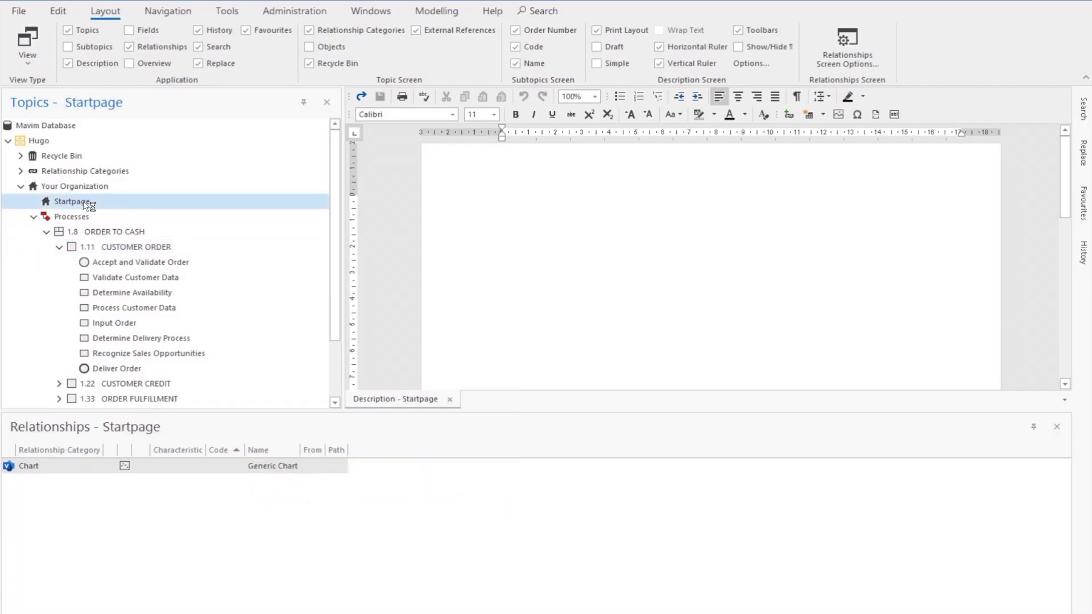
# Open the Startpage chart and link the Management Processes tile to 1.8 ORDER TO CASH
pyautogui.click(227, 470)
pyautogui.doubleClick(231, 469)
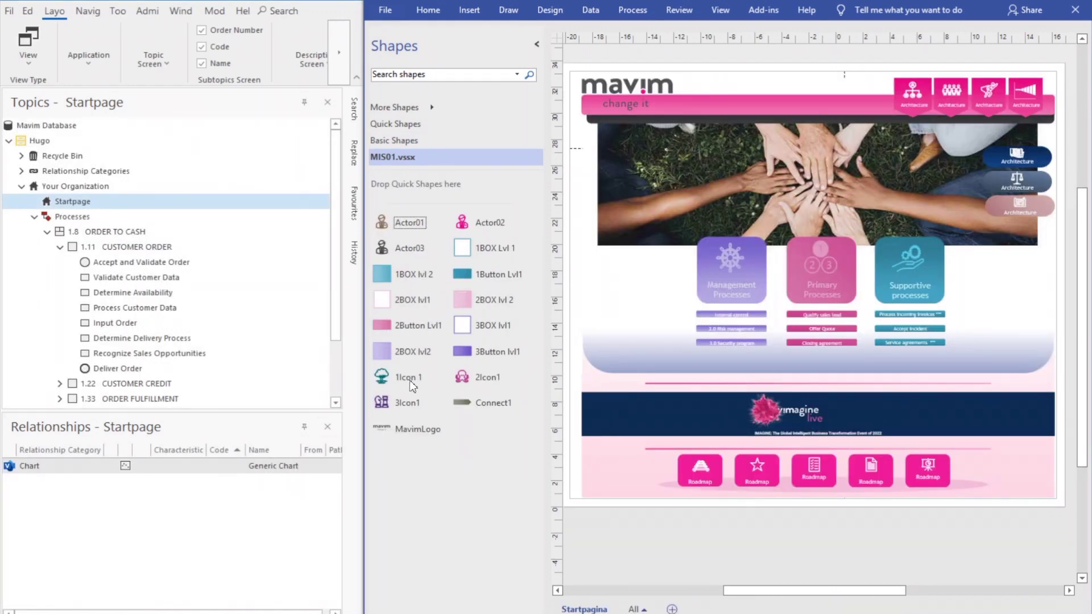
pyautogui.click(746, 284)
pyautogui.rightClick(753, 277)
pyautogui.click(790, 285)
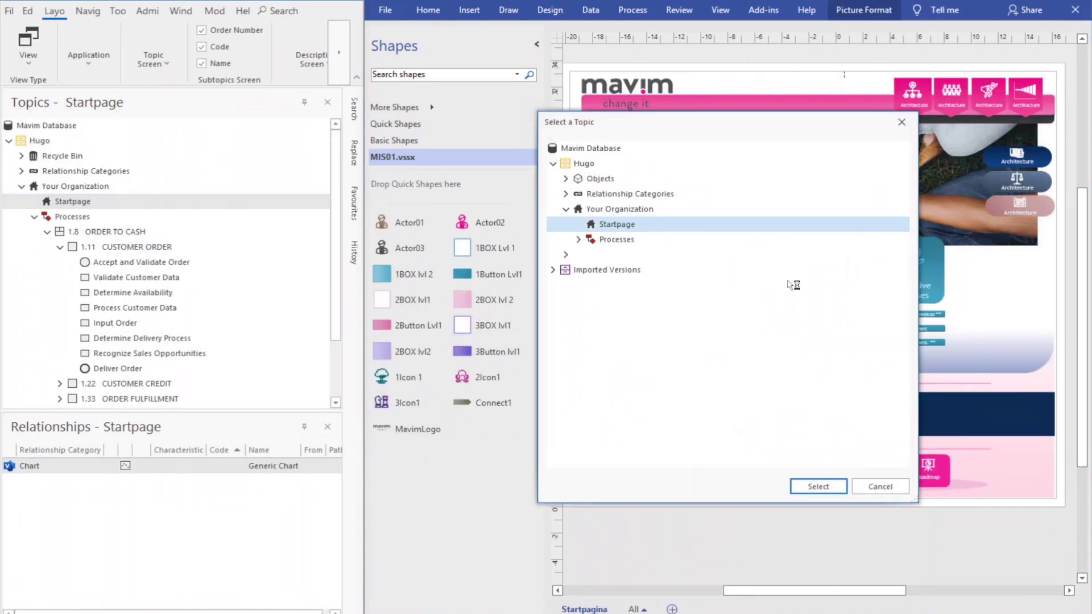
pyautogui.click(595, 241)
pyautogui.doubleClick(595, 242)
pyautogui.click(656, 255)
pyautogui.click(818, 486)
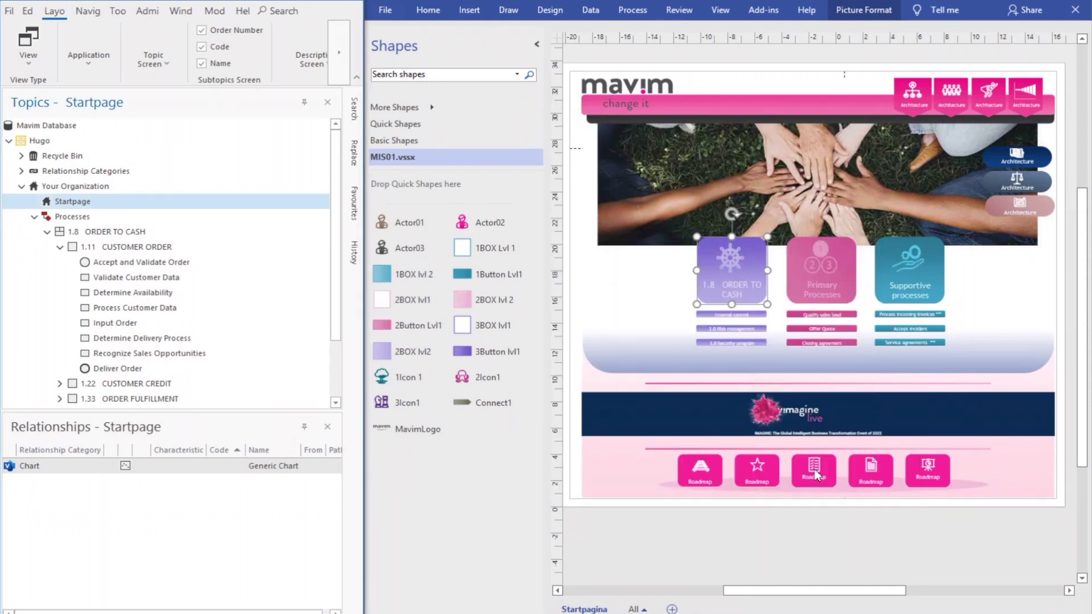
# Link the bar below the tile to 1.11 CUSTOMER ORDER
pyautogui.click(740, 318)
pyautogui.rightClick(751, 319)
pyautogui.click(793, 327)
pyautogui.click(610, 272)
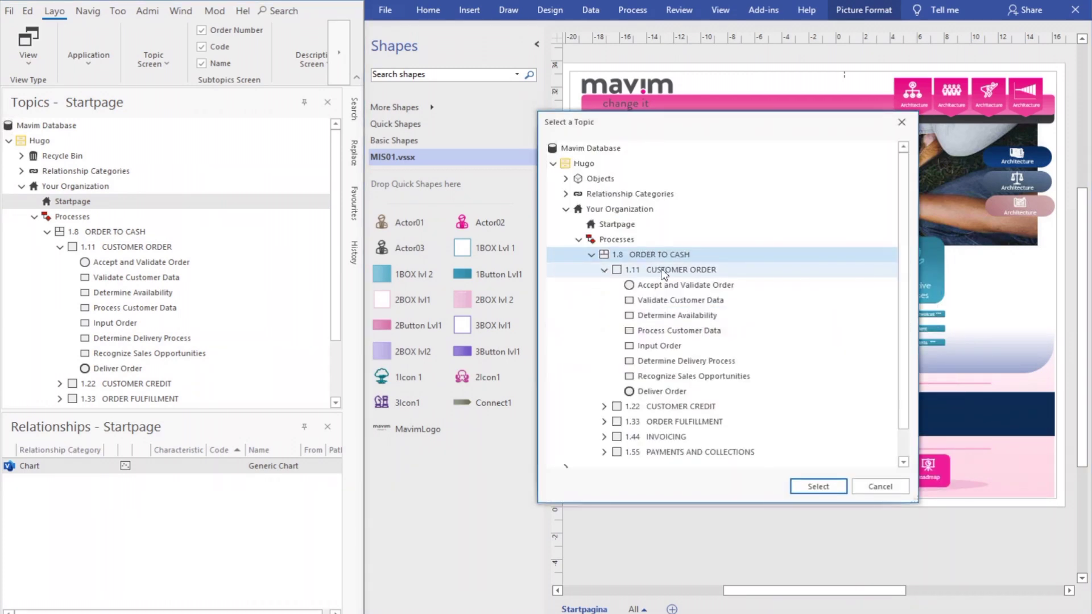
pyautogui.click(818, 486)
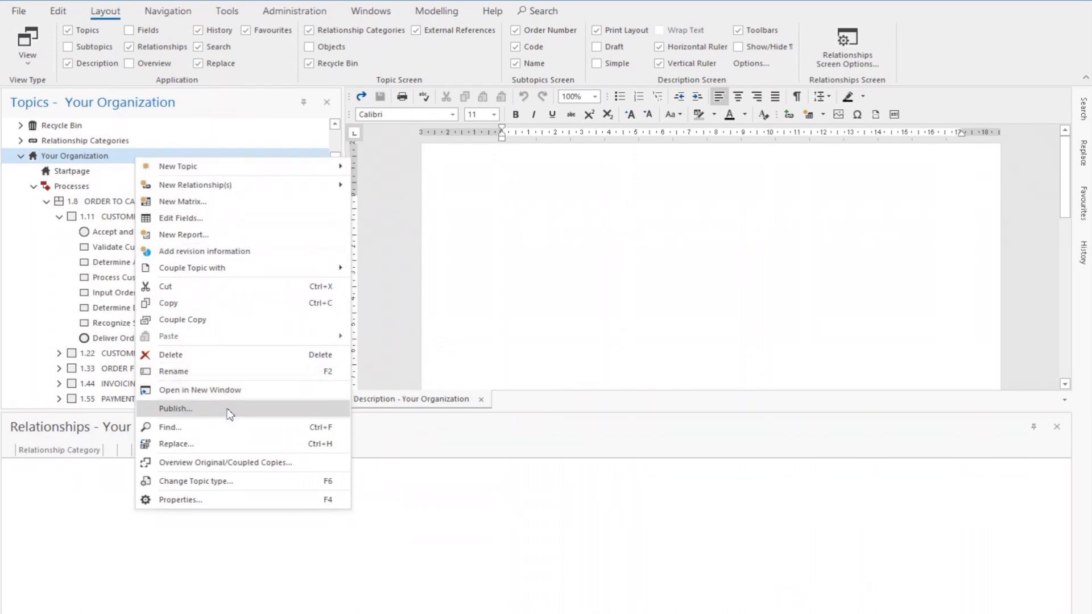
# Publish the topics as a website for Mavim Portal
pyautogui.click(232, 411)
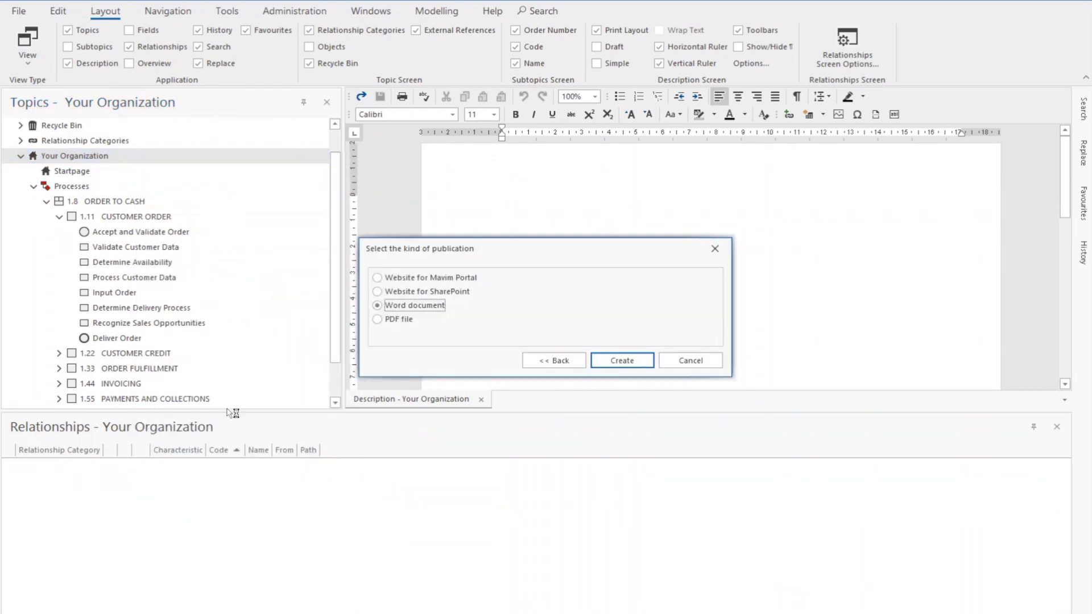
pyautogui.click(395, 279)
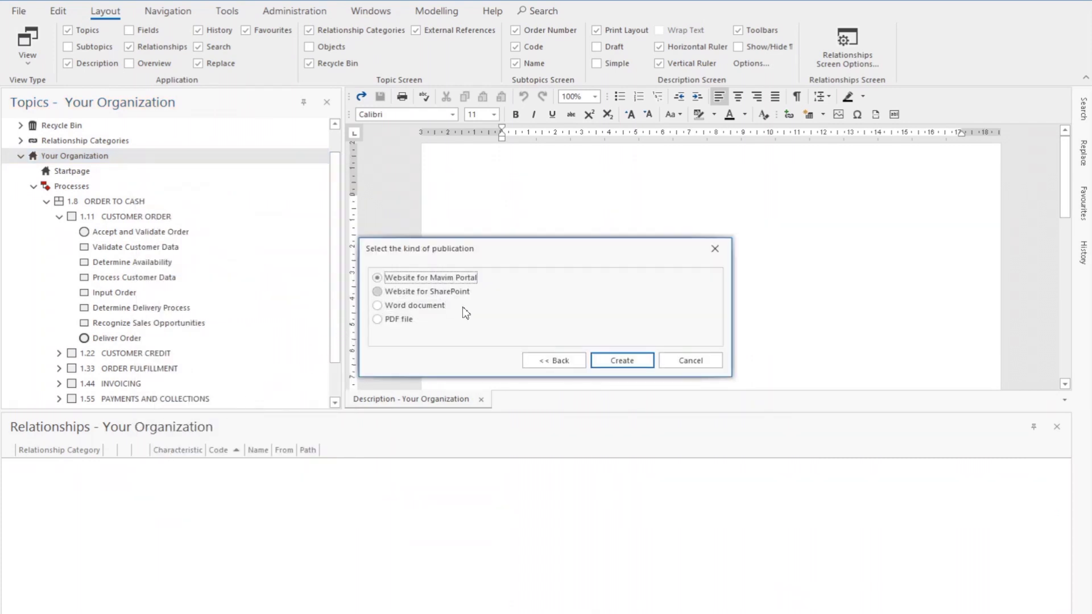
pyautogui.click(621, 359)
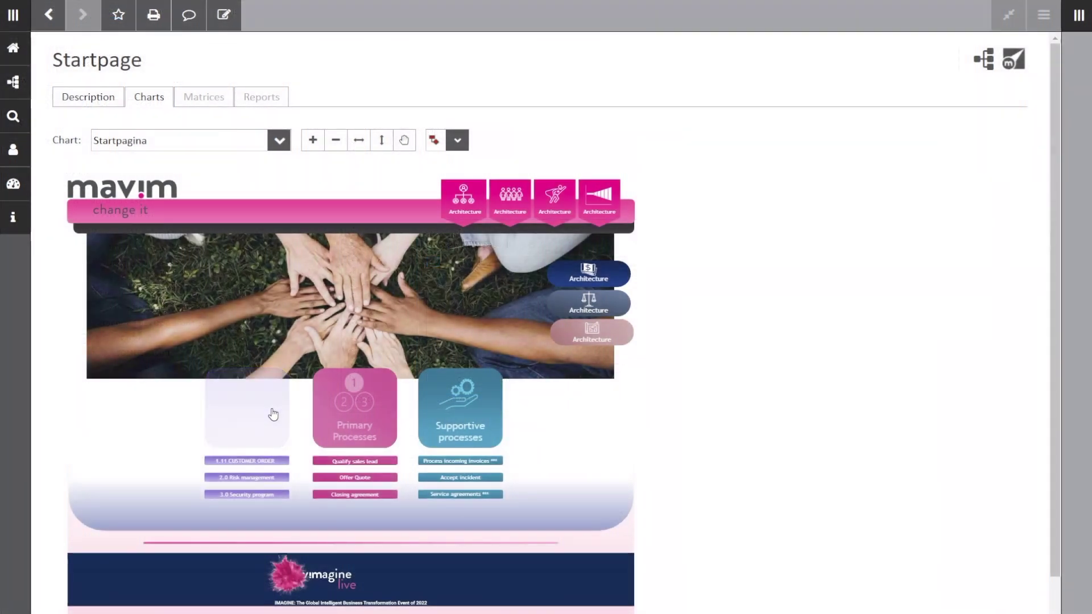
# Navigate from the homepage tiles to 1.11 CUSTOMER ORDER and show its Process flowchart full-window
pyautogui.click(272, 414)
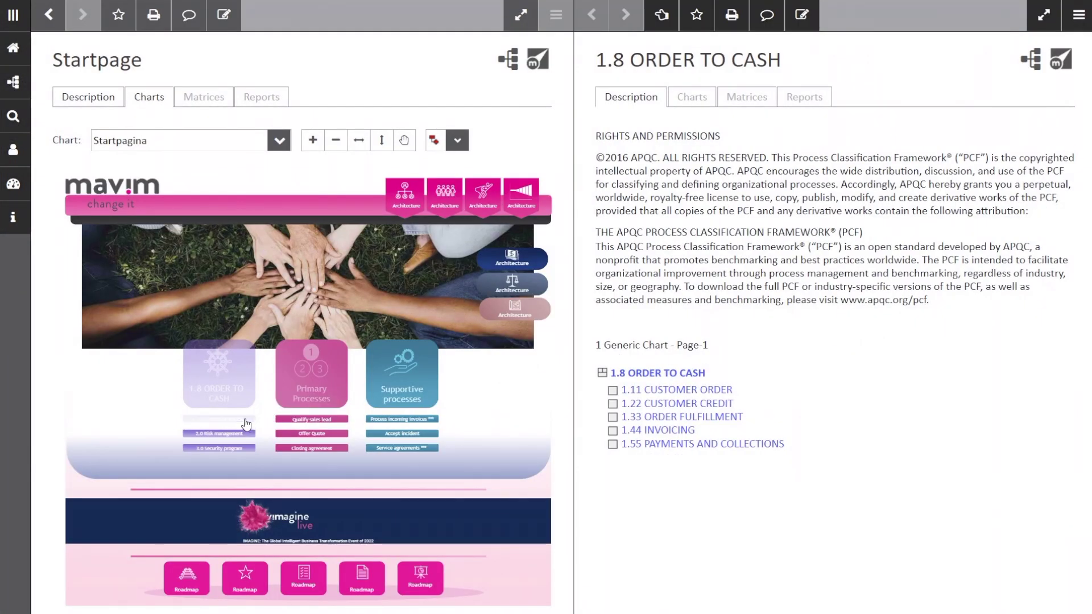
pyautogui.click(245, 424)
pyautogui.click(321, 464)
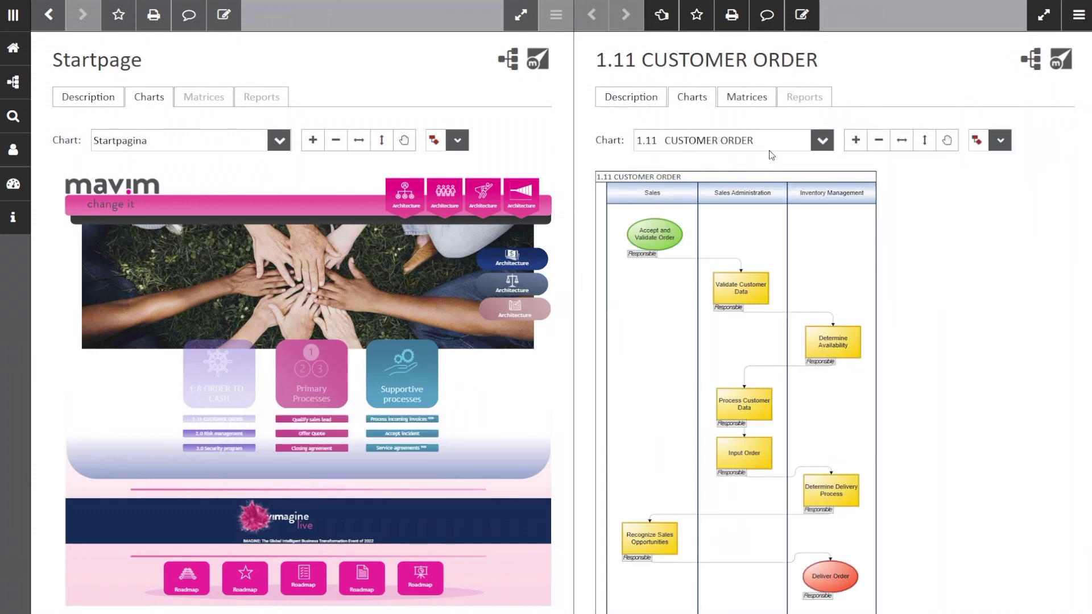
pyautogui.click(821, 140)
pyautogui.click(806, 182)
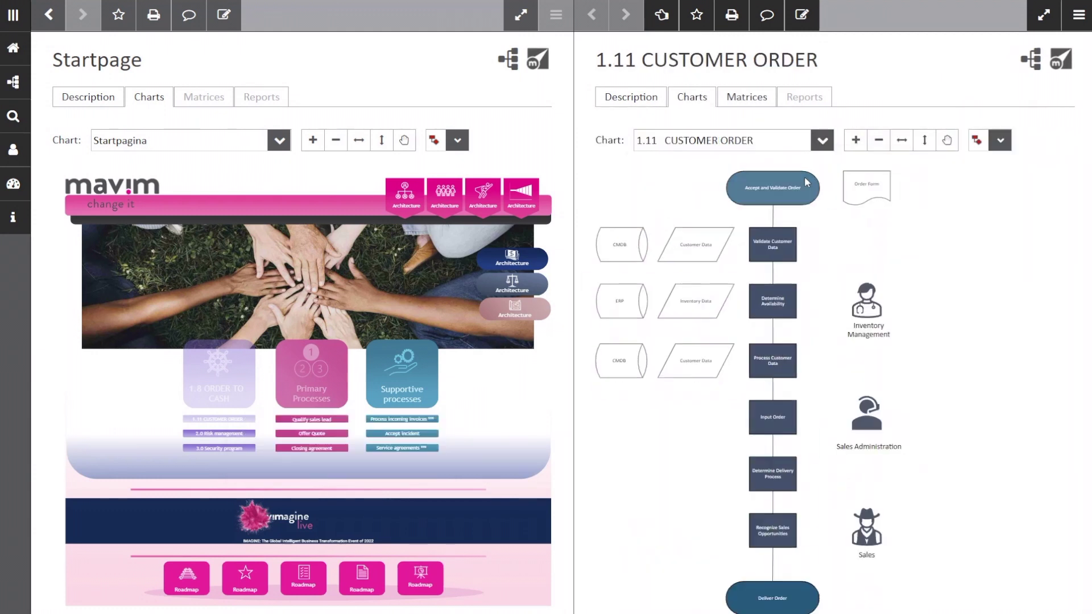
pyautogui.click(1043, 14)
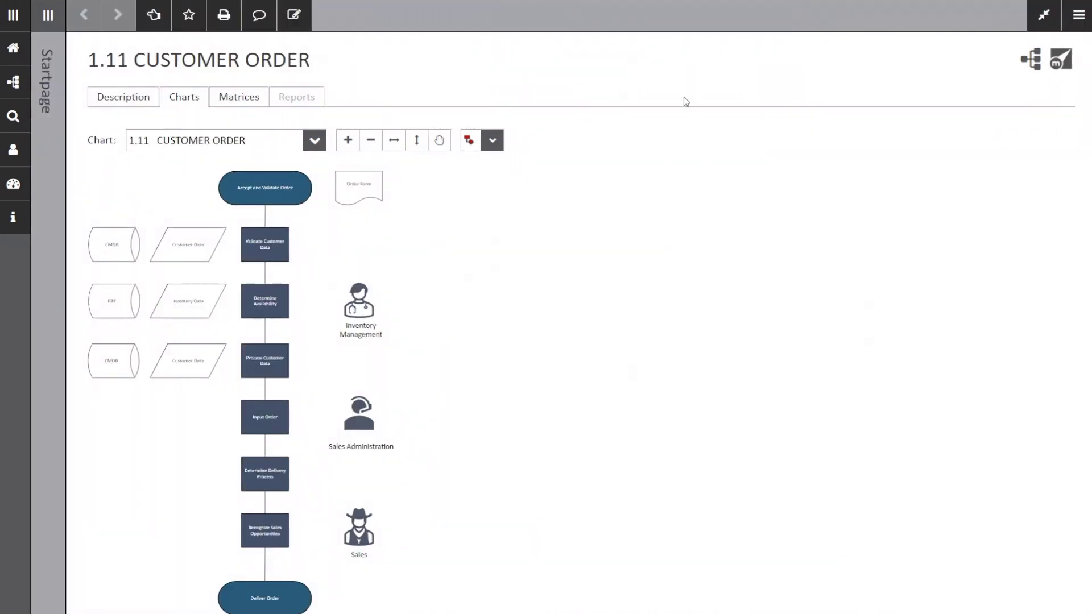
# Check the details of Accept and Validate Order, then view the responsibility matrix expanded
pyautogui.click(295, 199)
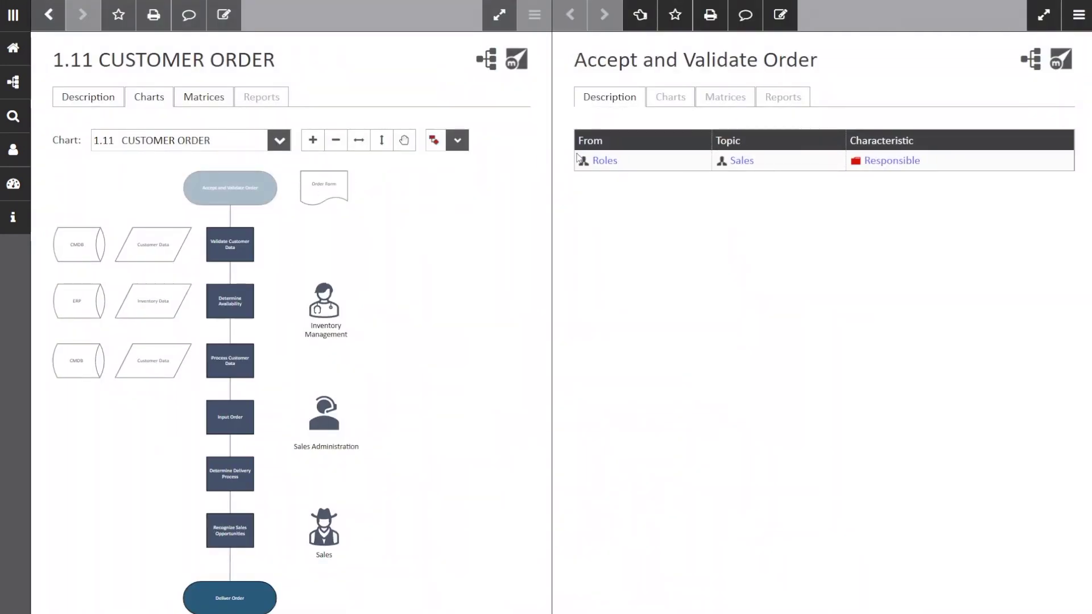
pyautogui.click(213, 99)
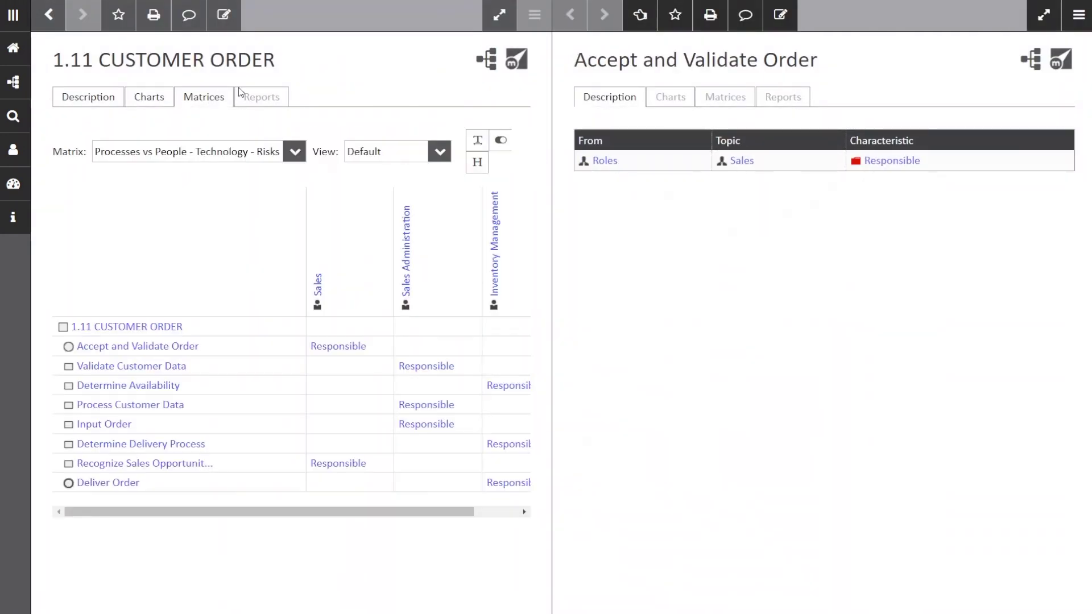
pyautogui.click(500, 15)
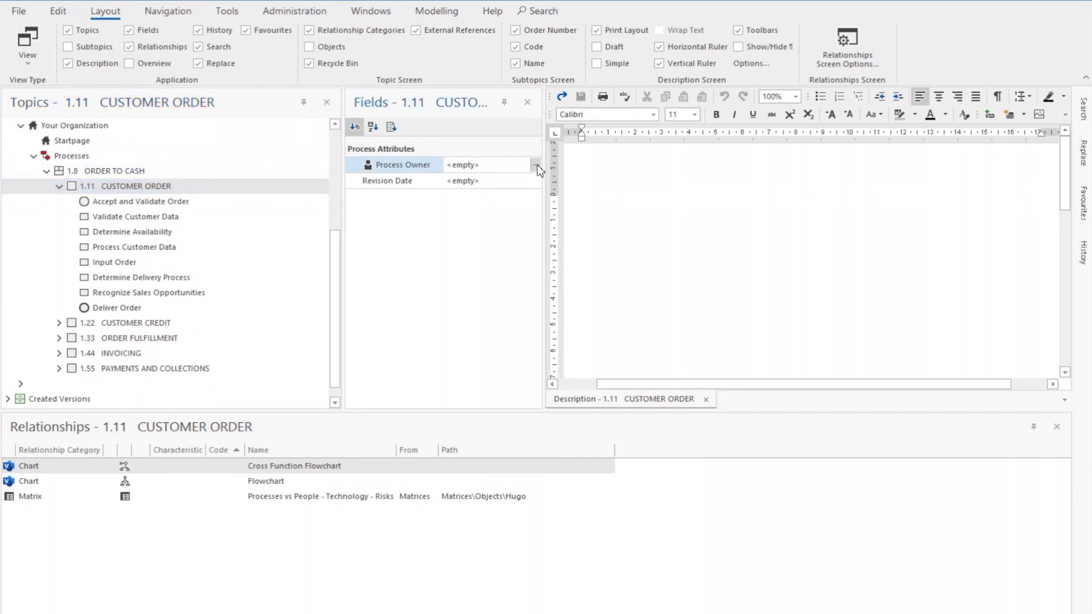
# Set Head of Delivery as Process Owner of 1.11 CUSTOMER ORDER
pyautogui.click(539, 167)
pyautogui.click(495, 272)
pyautogui.click(629, 487)
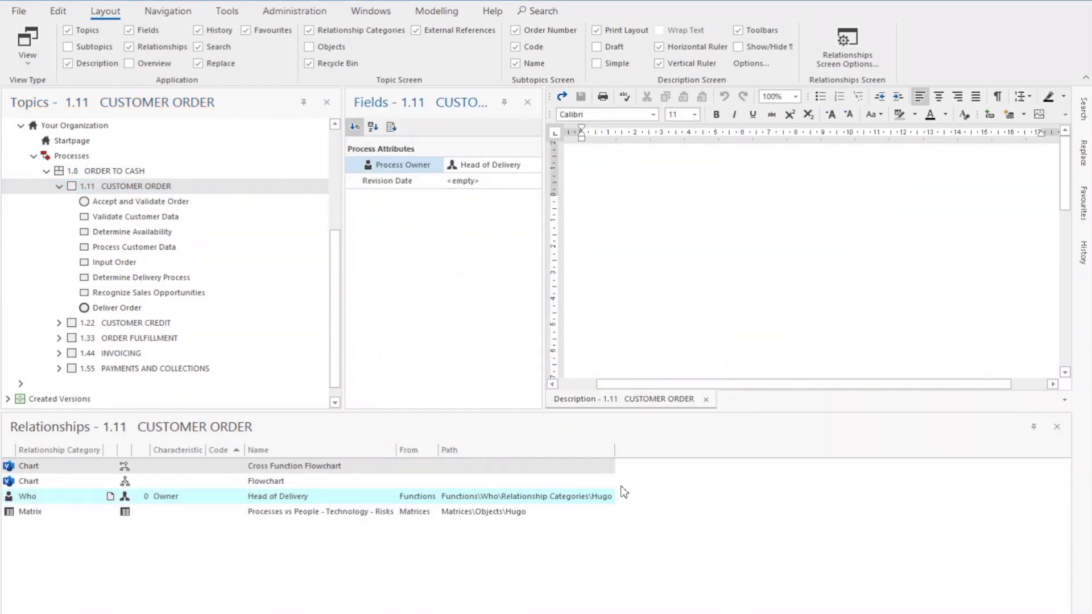
# Set the revision date year to 2023, check the Portal description, and continue in Mavim iMprove
pyautogui.click(527, 182)
pyautogui.click(492, 179)
pyautogui.click(493, 184)
pyautogui.write('2023')
pyautogui.click(437, 248)
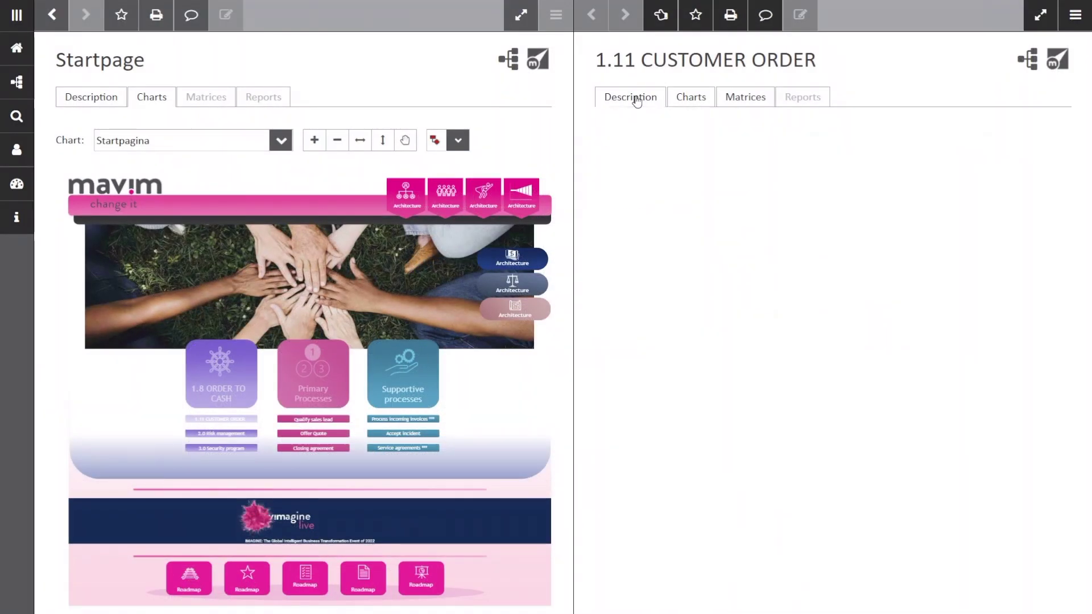
pyautogui.click(636, 98)
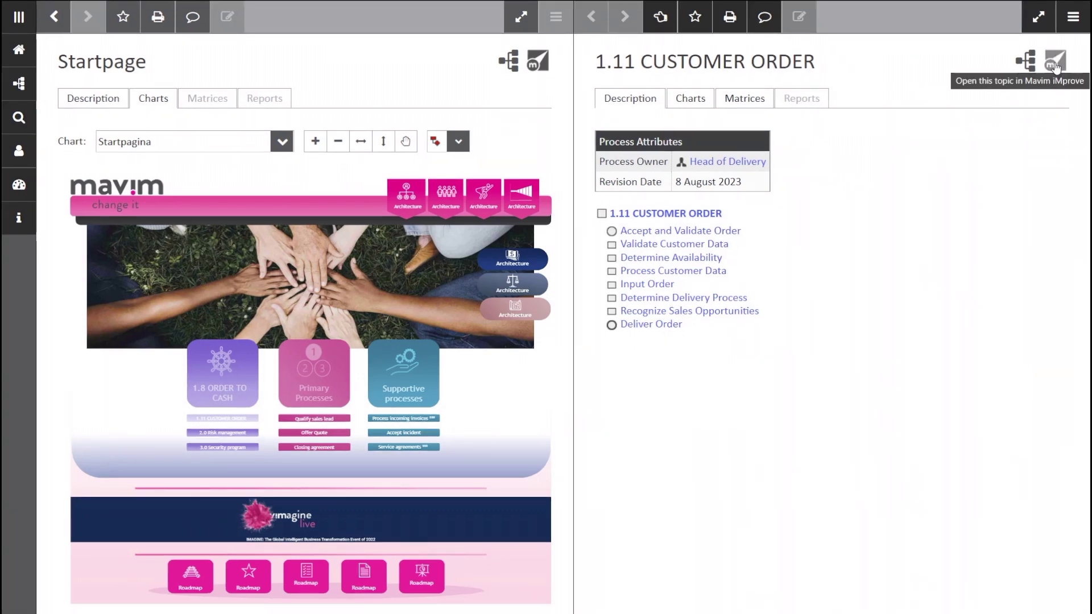
pyautogui.click(1055, 61)
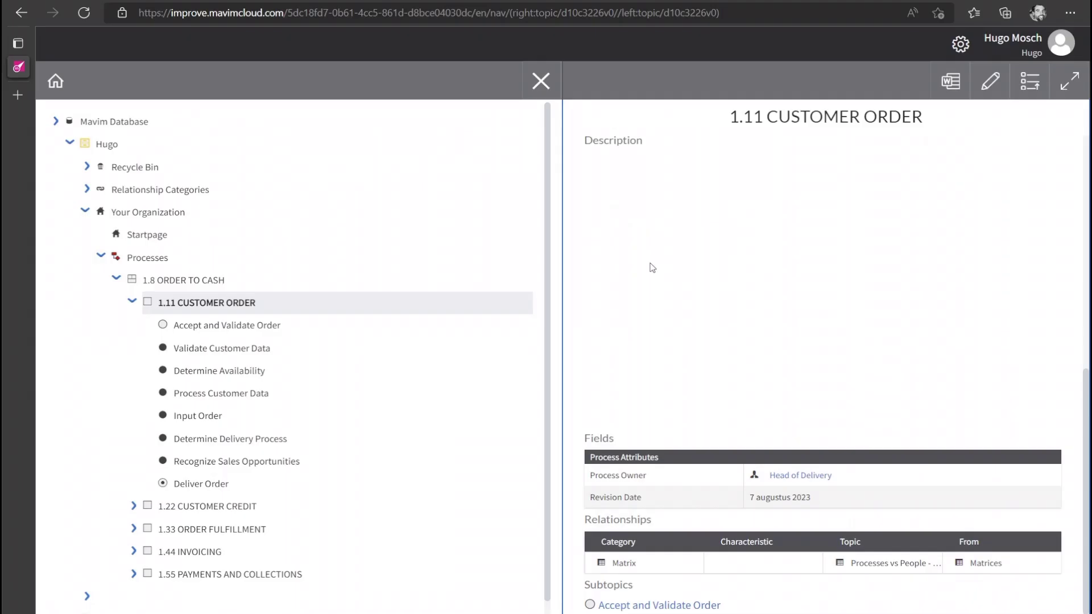
# Edit the CUSTOMER ORDER description document with the goal sentence and return to the topic page
pyautogui.click(950, 82)
pyautogui.write('The goal of this process is......lorem ipsum d')
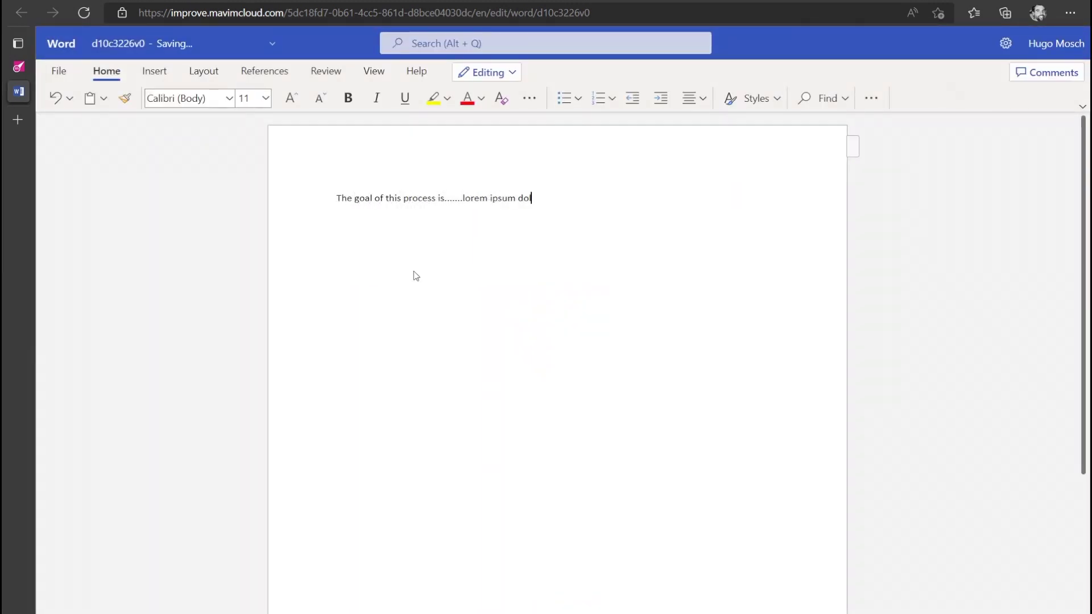
pyautogui.write('or...........')
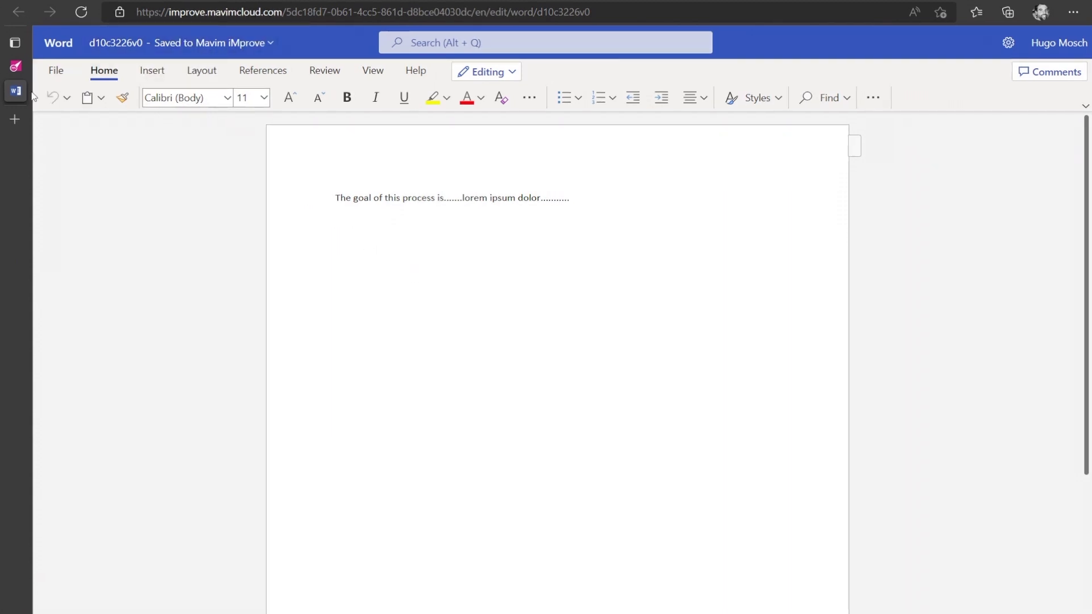
pyautogui.click(163, 91)
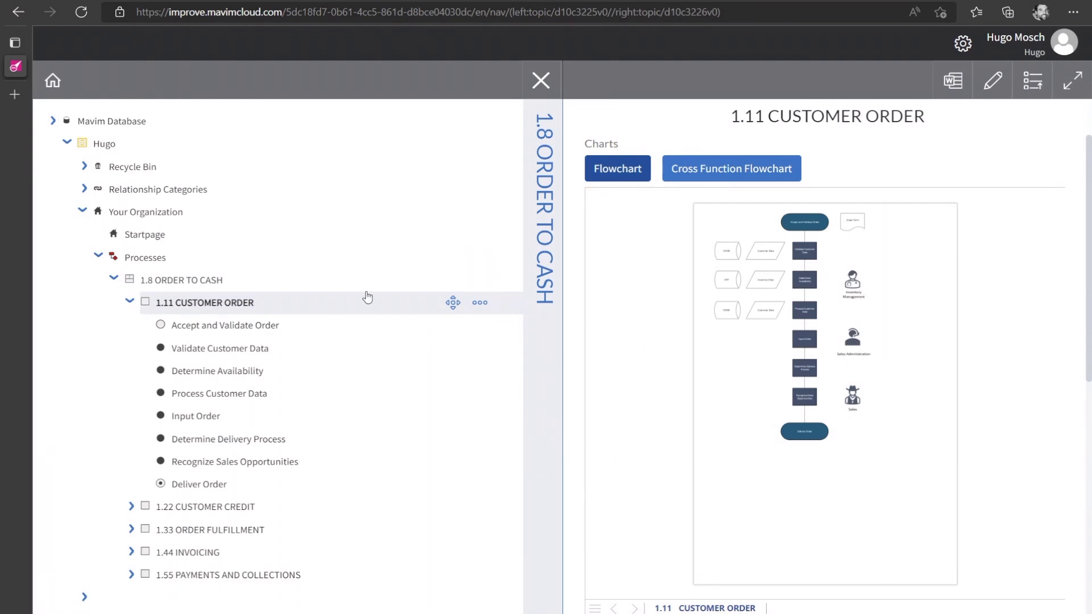
pyautogui.scroll(-2, 963, 232)
pyautogui.scroll(-3, 907, 267)
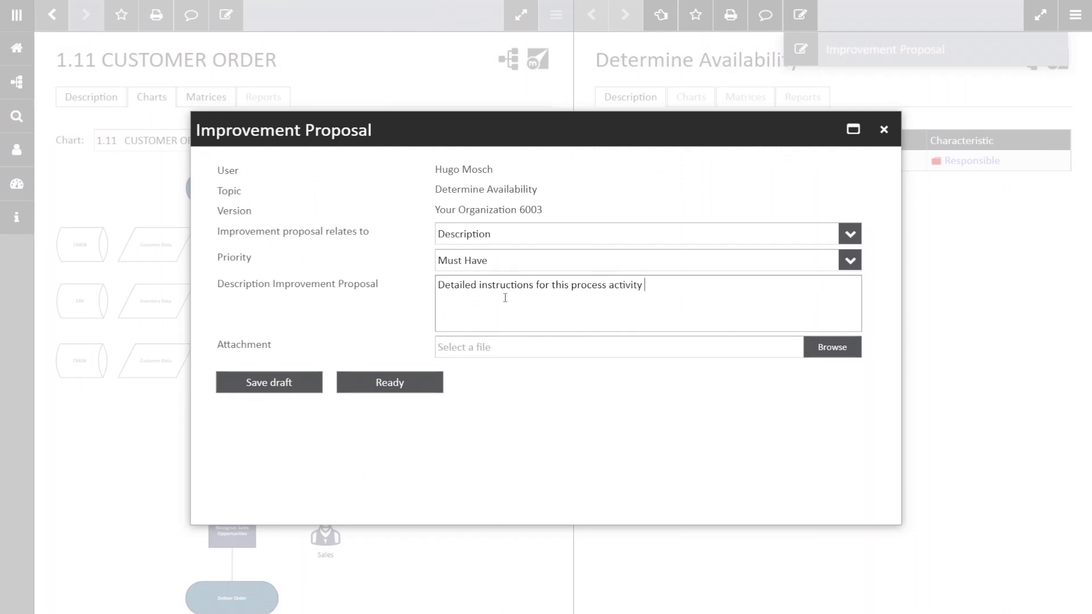
pyautogui.write('tivity are in attachment, please add')
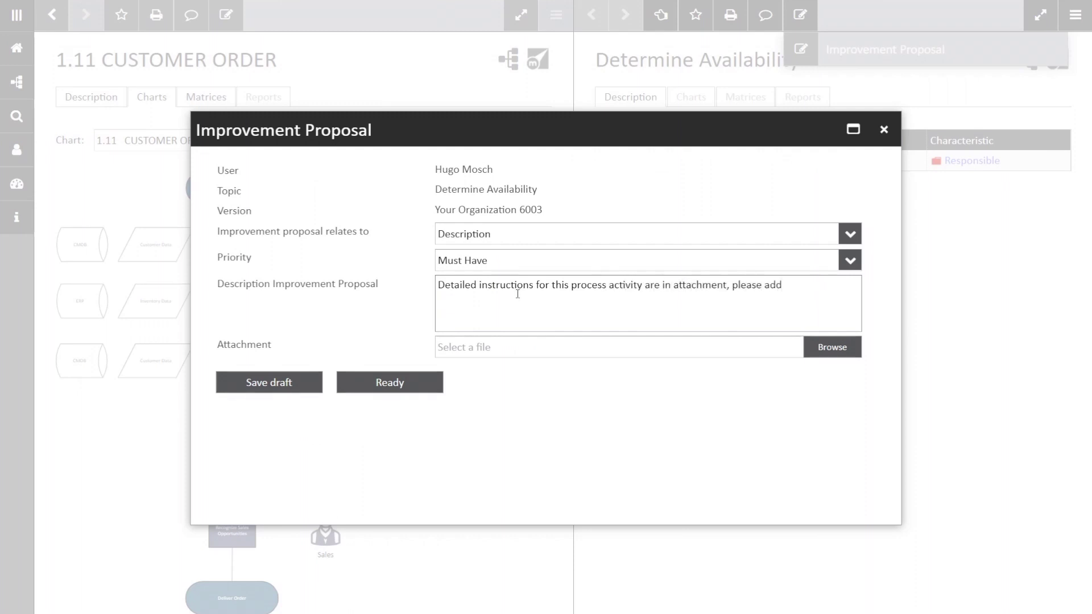
# Attach the Determine Availability instructions document from the ENG folder and submit the proposal as Ready
pyautogui.click(827, 347)
pyautogui.doubleClick(171, 76)
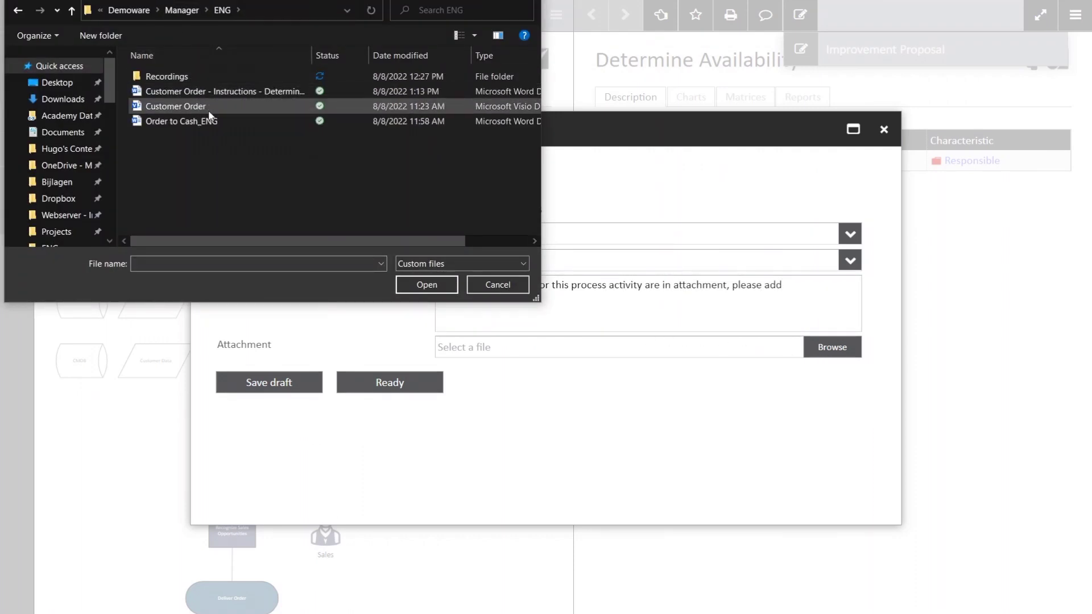
pyautogui.click(238, 90)
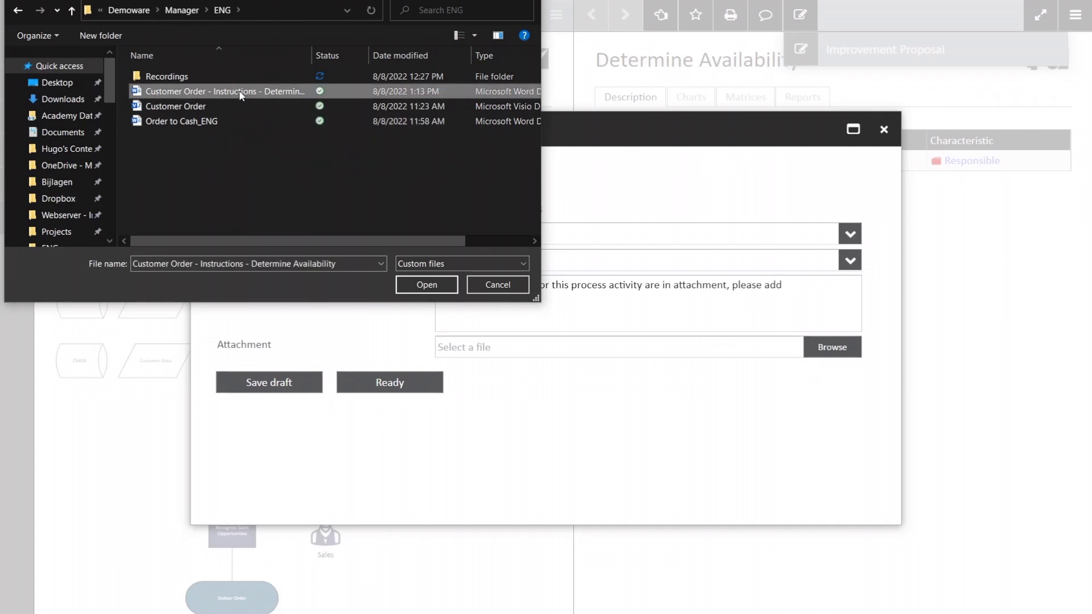
pyautogui.click(426, 284)
pyautogui.click(411, 377)
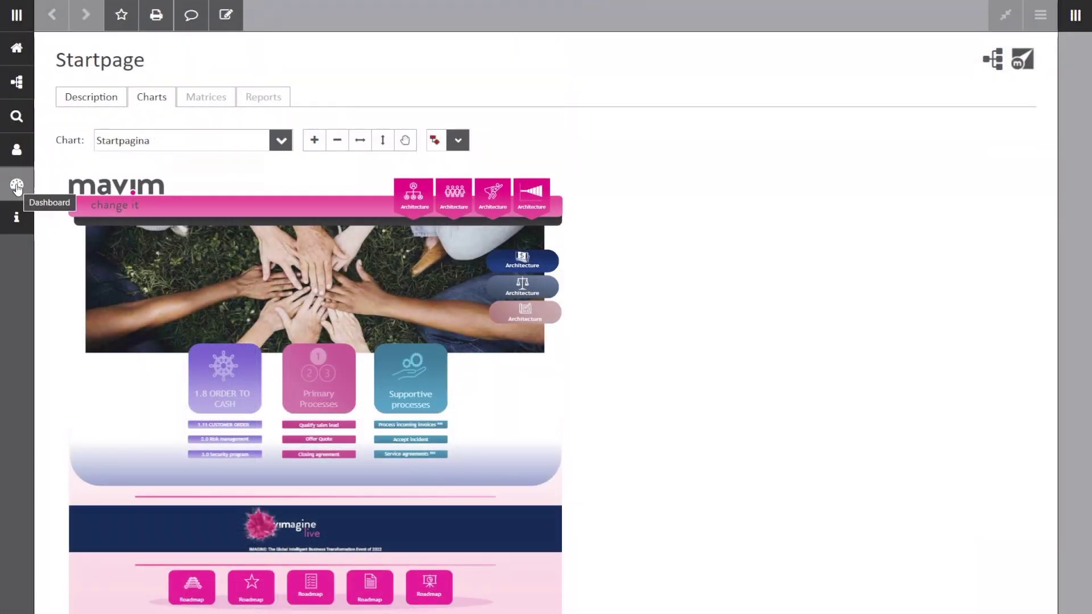
pyautogui.click(16, 184)
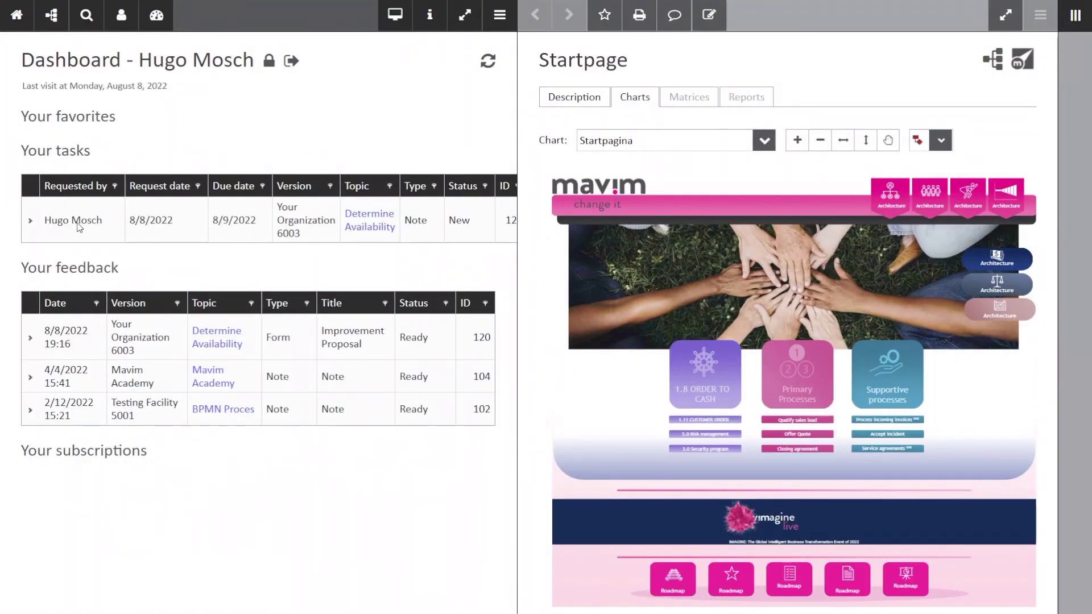
pyautogui.click(365, 218)
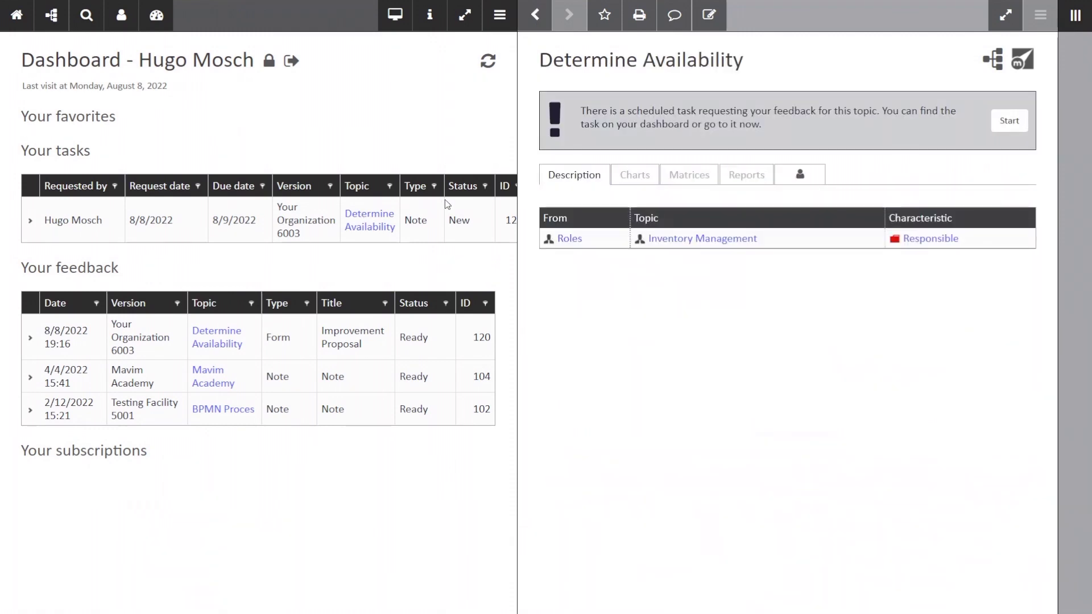
pyautogui.click(805, 174)
pyautogui.click(786, 222)
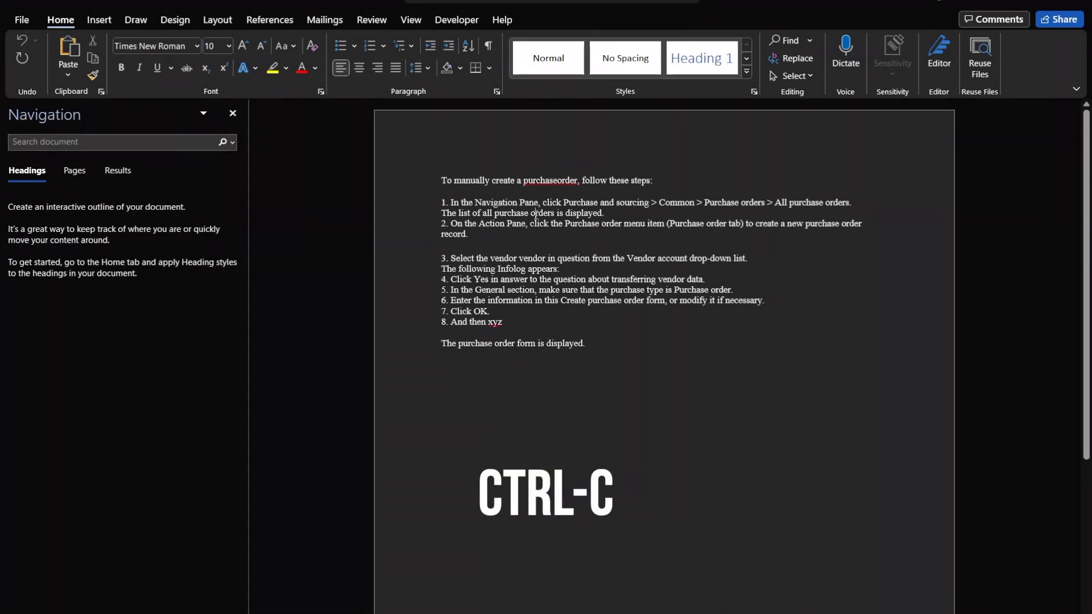
pyautogui.hotkey('ctrl', 'a')
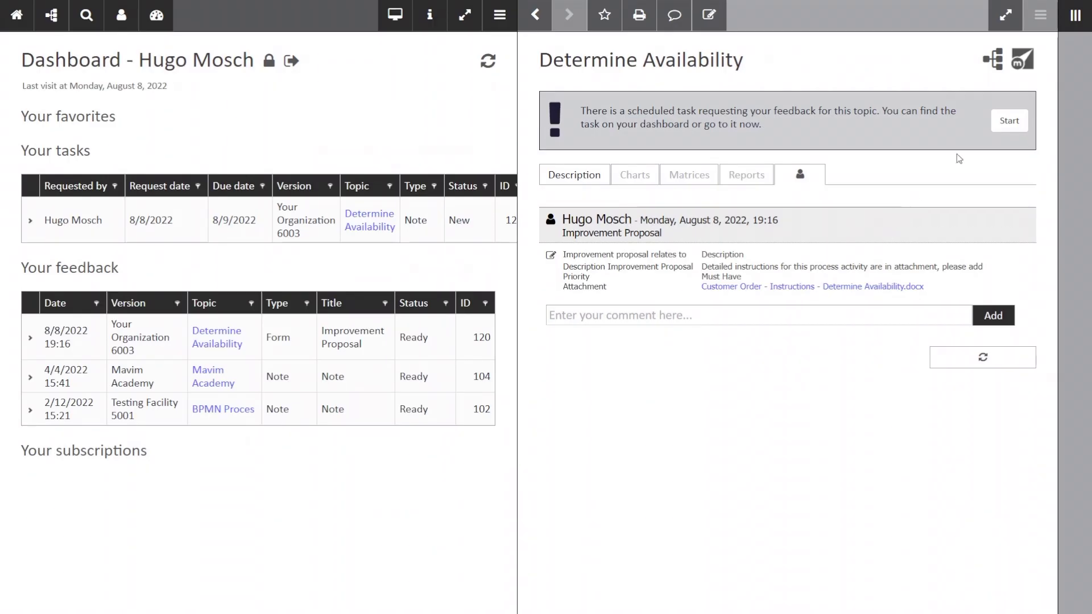